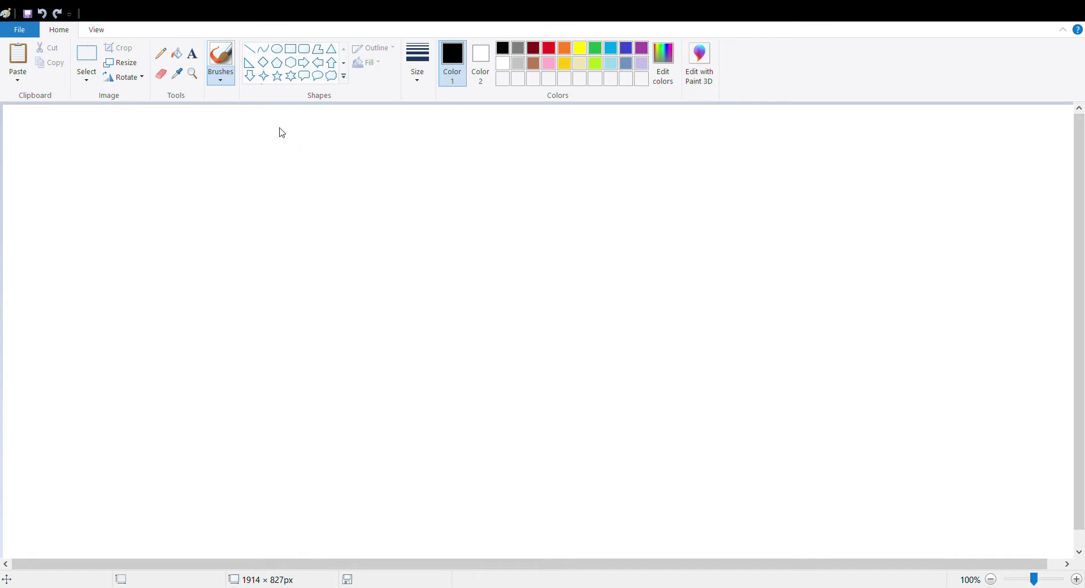
- Dab a black brush dot, then paint a large orange scribble across the canvas
{"action": "left_click", "coordinate": [250, 125]}
{"action": "left_click", "coordinate": [576, 63]}
{"action": "left_click", "coordinate": [564, 50]}
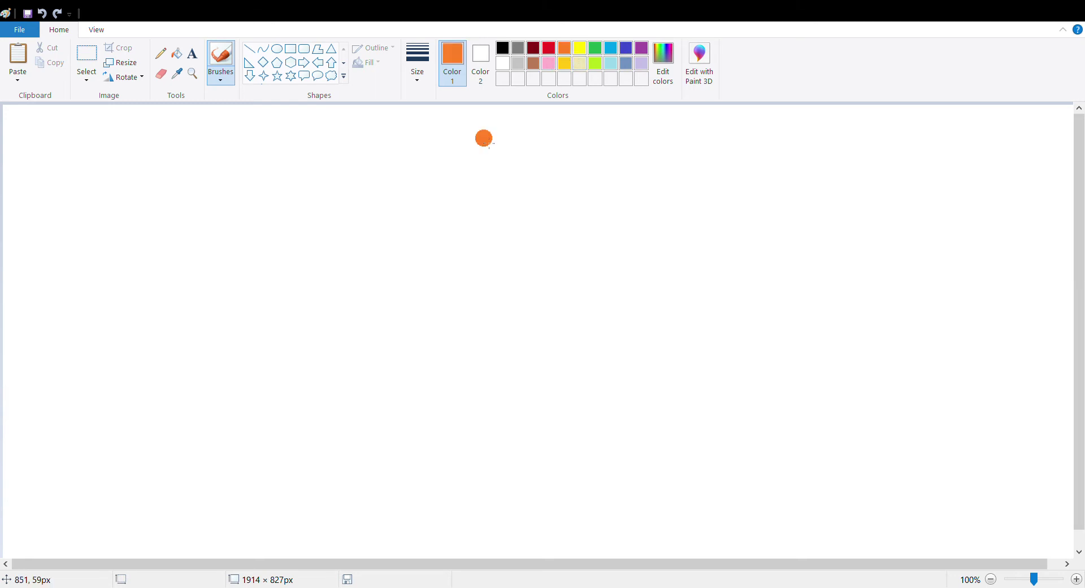
{"action": "mouse_move", "coordinate": [318, 156]}
{"action": "left_mouse_down"}
{"action": "mouse_move", "coordinate": [207, 320]}
{"action": "mouse_move", "coordinate": [768, 301]}
{"action": "mouse_move", "coordinate": [1055, 272]}
{"action": "mouse_move", "coordinate": [364, 270]}
{"action": "mouse_move", "coordinate": [368, 246]}
{"action": "mouse_move", "coordinate": [458, 136]}
{"action": "mouse_move", "coordinate": [347, 328]}
{"action": "mouse_move", "coordinate": [423, 271]}
{"action": "mouse_move", "coordinate": [153, 396]}
{"action": "left_mouse_up"}
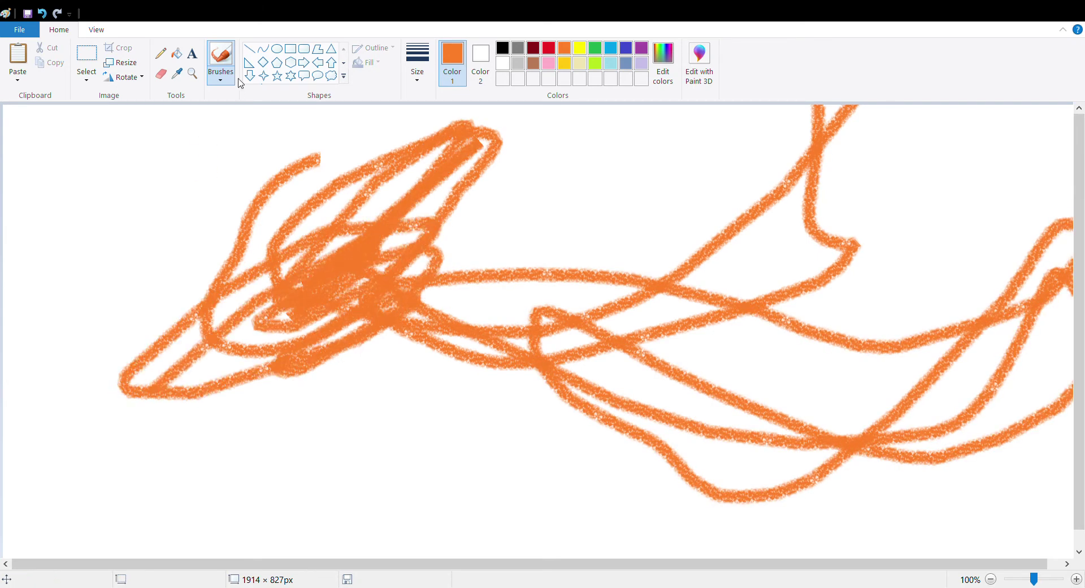
- Erase diagonal strips through the left and middle of the orange scribble
{"action": "left_click", "coordinate": [162, 75]}
{"action": "left_click_drag", "start_coordinate": [120, 338], "coordinate": [492, 170]}
{"action": "left_click_drag", "start_coordinate": [492, 169], "coordinate": [170, 372]}
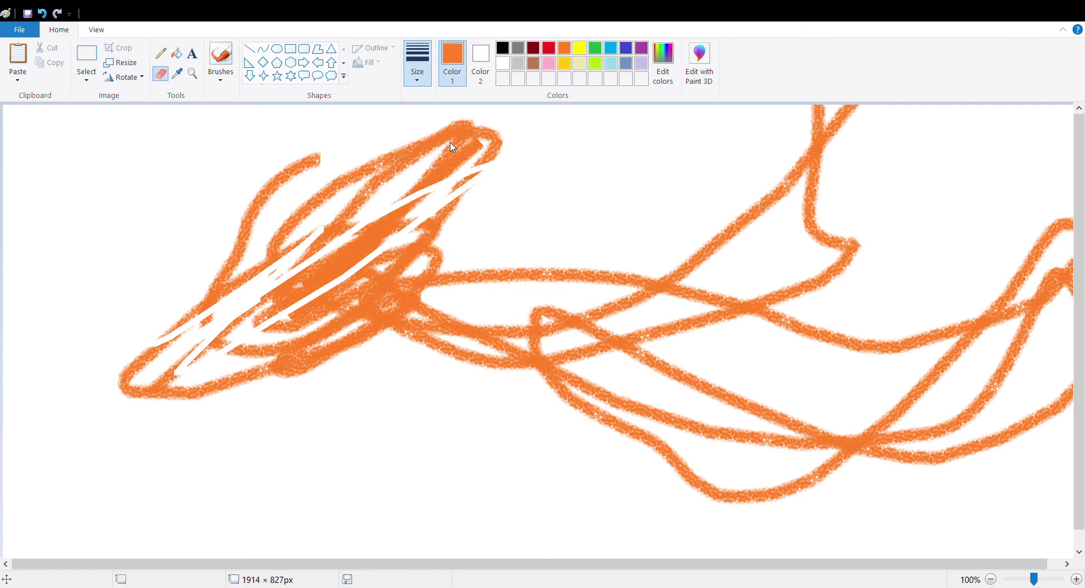
{"action": "left_click_drag", "start_coordinate": [395, 246], "coordinate": [424, 305]}
{"action": "mouse_move", "coordinate": [525, 234]}
{"action": "left_mouse_down"}
{"action": "mouse_move", "coordinate": [382, 330]}
{"action": "mouse_move", "coordinate": [296, 338]}
{"action": "mouse_move", "coordinate": [339, 364]}
{"action": "mouse_move", "coordinate": [424, 212]}
{"action": "left_mouse_up"}
{"action": "left_click_drag", "start_coordinate": [691, 106], "coordinate": [220, 381]}
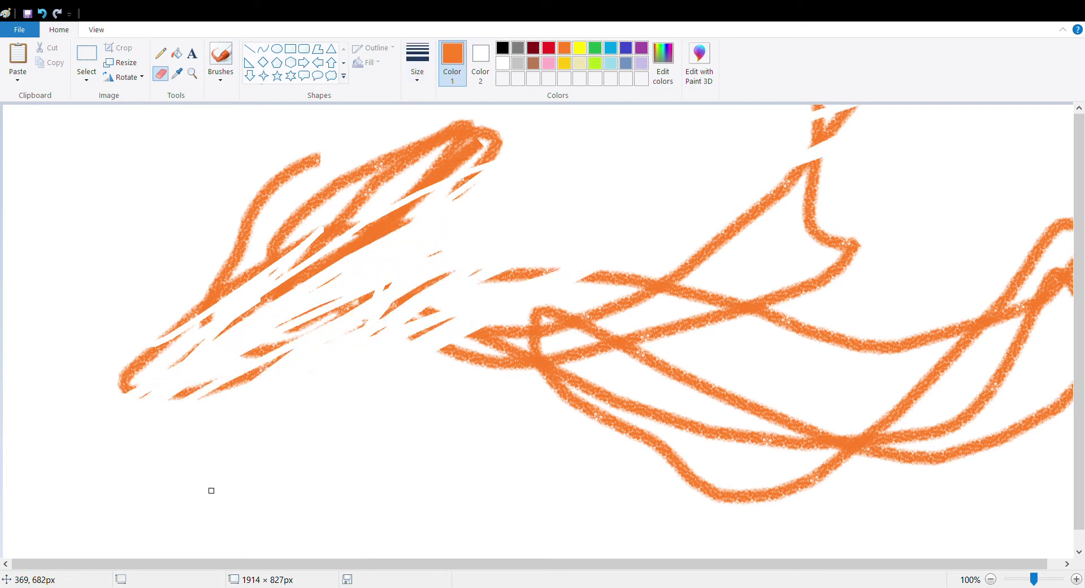
{"action": "left_click_drag", "start_coordinate": [814, 118], "coordinate": [508, 275]}
{"action": "left_click_drag", "start_coordinate": [381, 304], "coordinate": [237, 373]}
{"action": "mouse_move", "coordinate": [500, 275]}
{"action": "left_mouse_down"}
{"action": "mouse_move", "coordinate": [330, 366]}
{"action": "mouse_move", "coordinate": [440, 280]}
{"action": "left_mouse_up"}
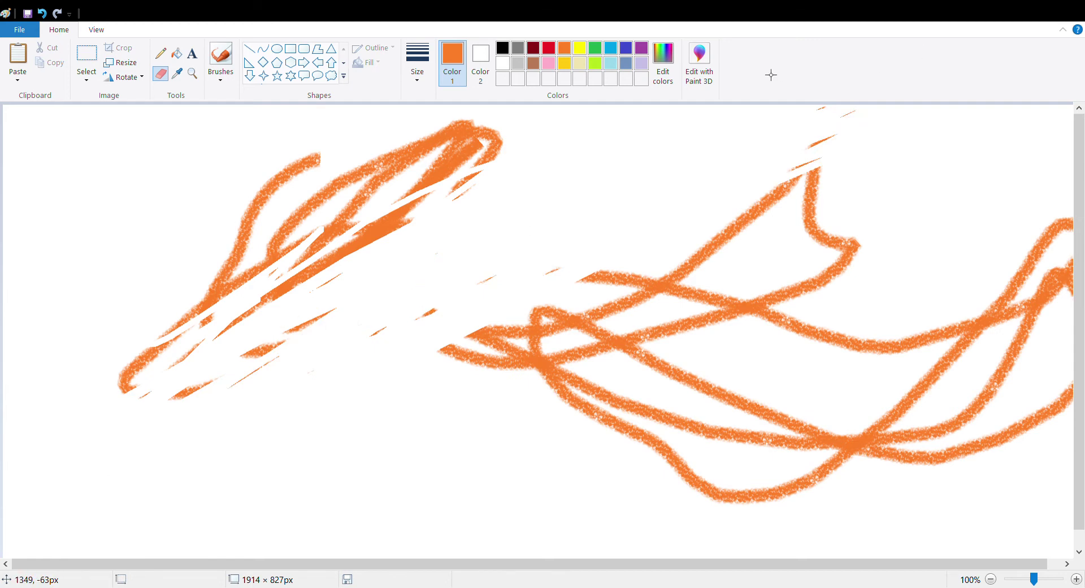
- Erase strips through the right side and the remaining orange patches
{"action": "left_click_drag", "start_coordinate": [856, 246], "coordinate": [644, 360]}
{"action": "left_click_drag", "start_coordinate": [720, 250], "coordinate": [483, 355]}
{"action": "left_click_drag", "start_coordinate": [788, 288], "coordinate": [559, 385]}
{"action": "left_click_drag", "start_coordinate": [762, 389], "coordinate": [1068, 254]}
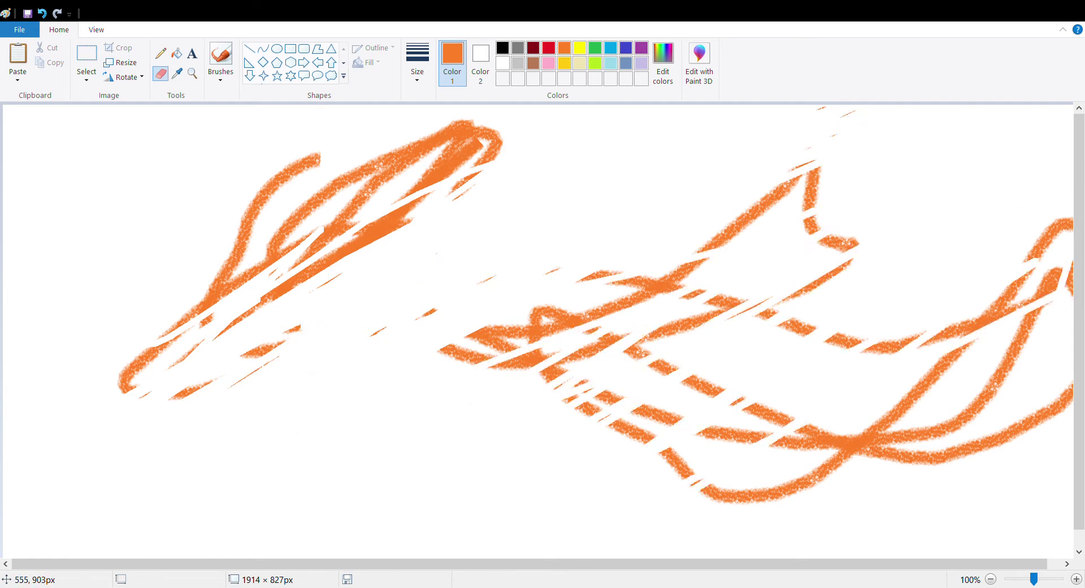
{"action": "mouse_move", "coordinate": [644, 419]}
{"action": "left_mouse_down"}
{"action": "mouse_move", "coordinate": [1072, 221]}
{"action": "mouse_move", "coordinate": [636, 415]}
{"action": "left_mouse_up"}
{"action": "left_click_drag", "start_coordinate": [865, 347], "coordinate": [483, 330]}
{"action": "left_click_drag", "start_coordinate": [690, 271], "coordinate": [509, 364]}
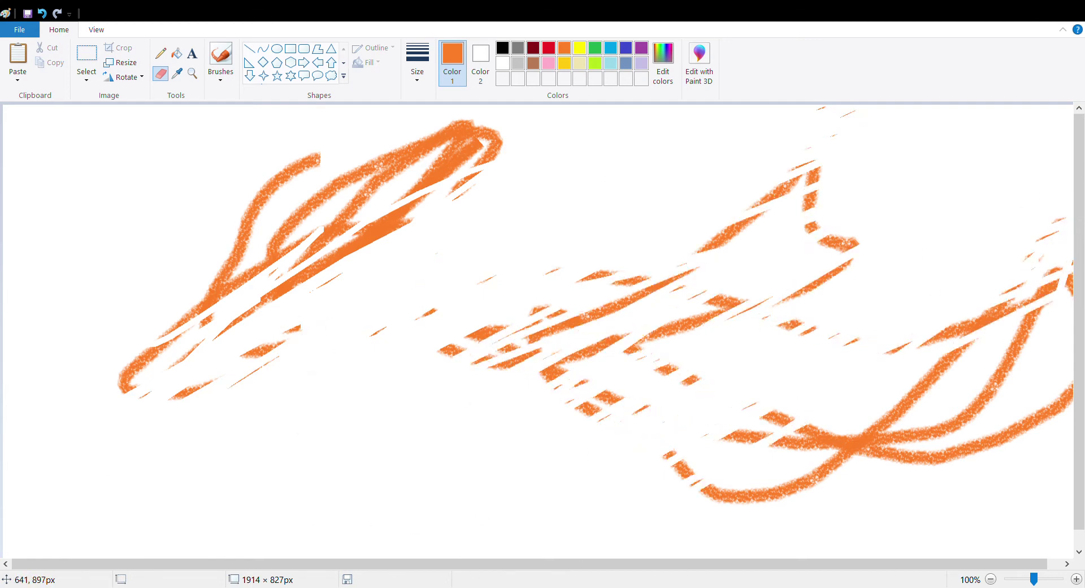
{"action": "left_click_drag", "start_coordinate": [856, 263], "coordinate": [669, 338]}
{"action": "left_click_drag", "start_coordinate": [788, 406], "coordinate": [653, 372]}
{"action": "left_click_drag", "start_coordinate": [327, 385], "coordinate": [229, 372]}
{"action": "left_click_drag", "start_coordinate": [610, 373], "coordinate": [467, 326]}
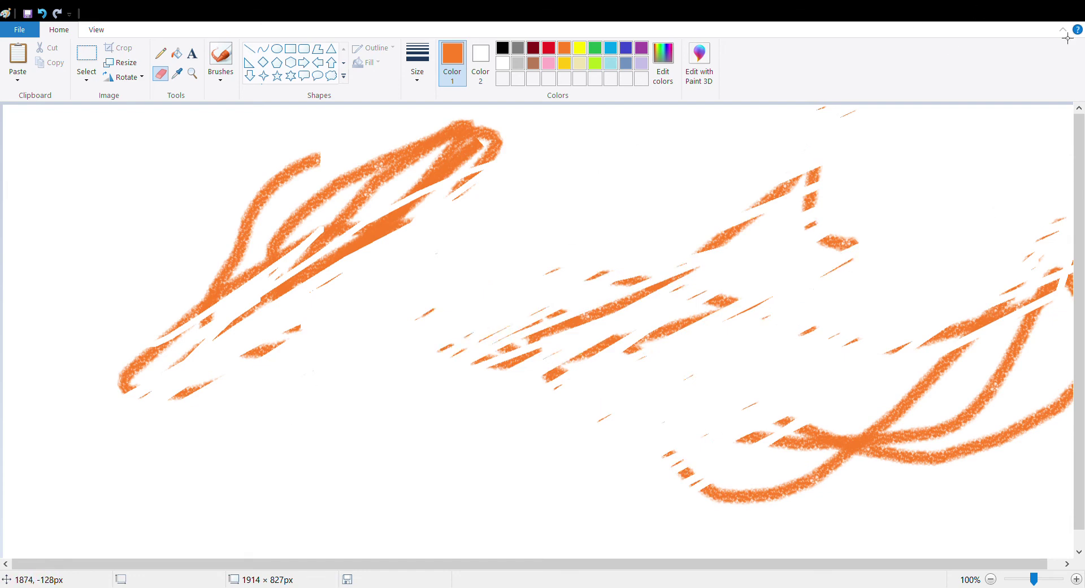
{"action": "mouse_move", "coordinate": [814, 153]}
{"action": "left_mouse_down"}
{"action": "mouse_move", "coordinate": [703, 246]}
{"action": "mouse_move", "coordinate": [492, 369]}
{"action": "left_mouse_up"}
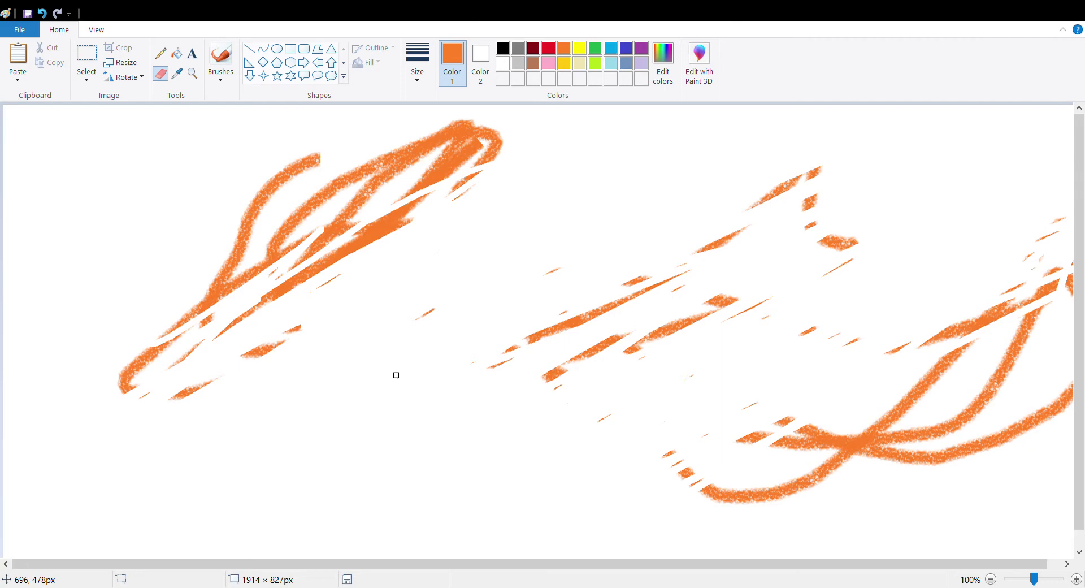
- Undo everything back to a blank canvas and make blue the primary colour
{"action": "key", "text": "ctrl+z"}
{"action": "key", "text": "ctrl+z"}
{"action": "key", "text": "ctrl+z"}
{"action": "key", "text": "ctrl+z"}
{"action": "key", "text": "ctrl+z"}
{"action": "key", "text": "ctrl+z"}
{"action": "key", "text": "ctrl+z"}
{"action": "key", "text": "ctrl+z"}
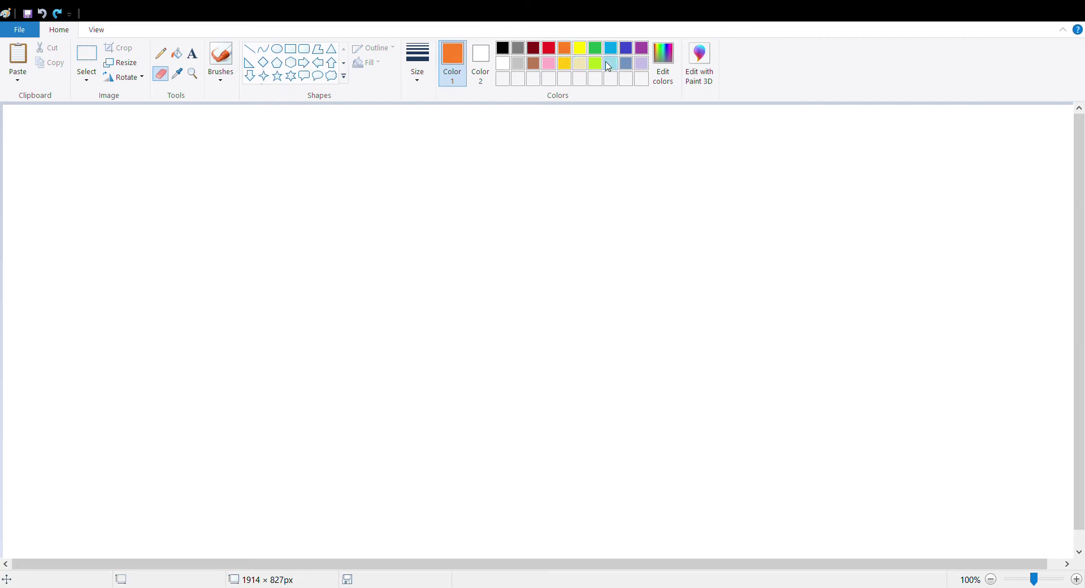
{"action": "left_click", "coordinate": [480, 64]}
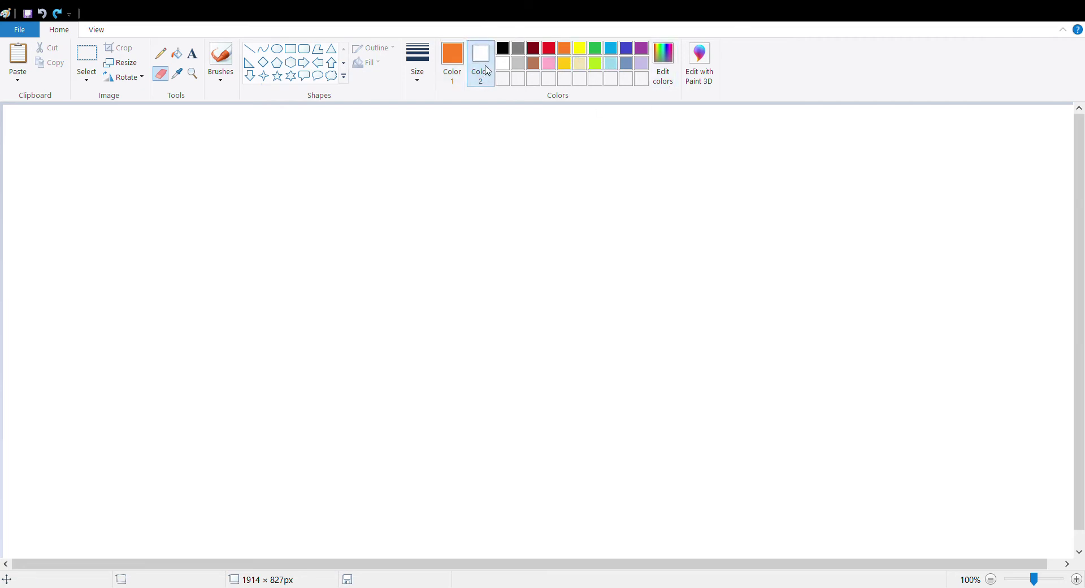
{"action": "left_click", "coordinate": [454, 66]}
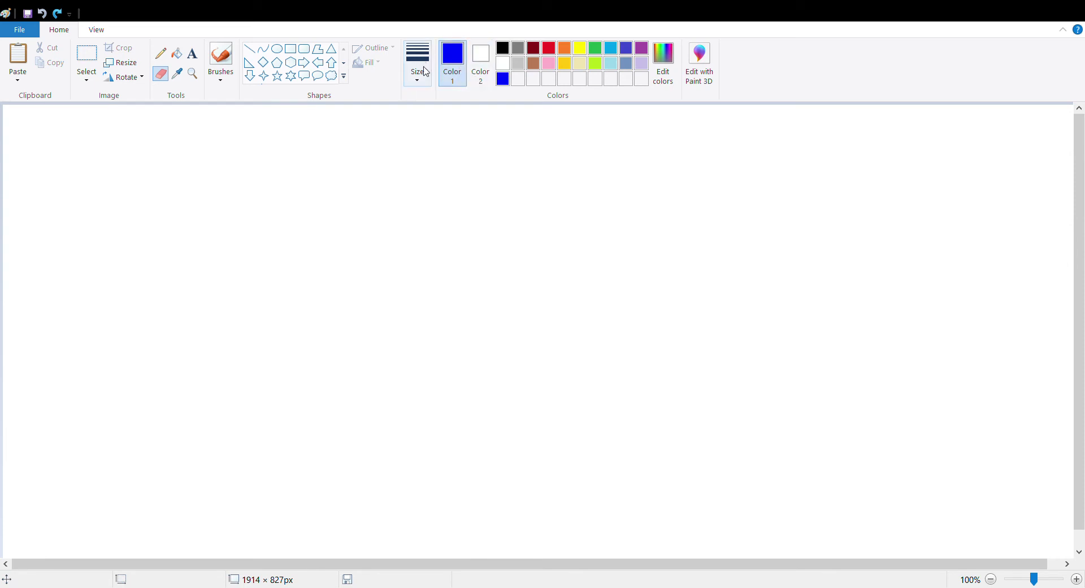
- Draw a blue cloud callout on the left of the canvas
{"action": "left_click", "coordinate": [290, 62]}
{"action": "left_click", "coordinate": [331, 76]}
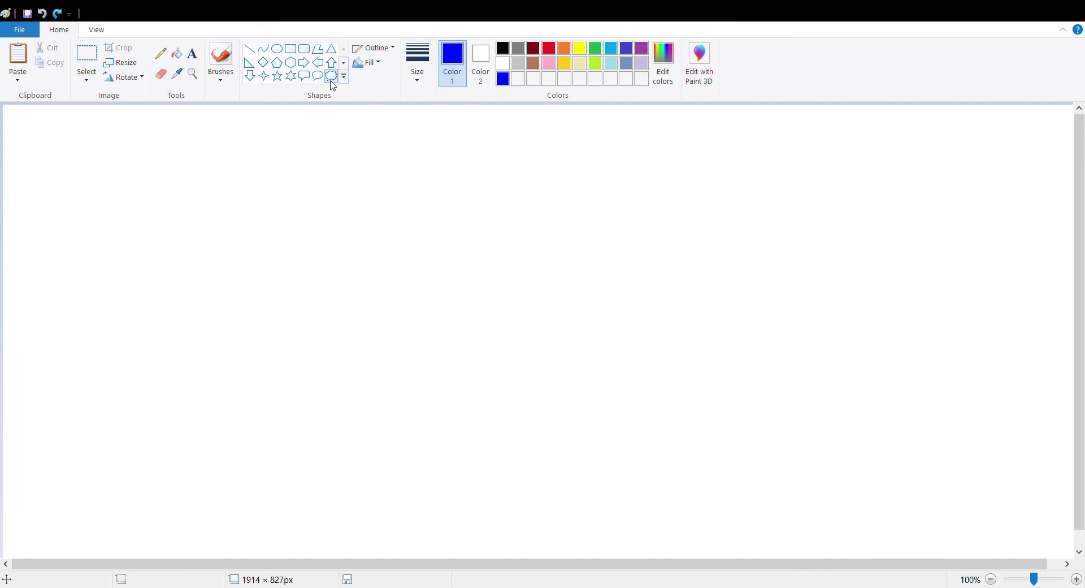
{"action": "left_click_drag", "start_coordinate": [319, 194], "coordinate": [190, 313]}
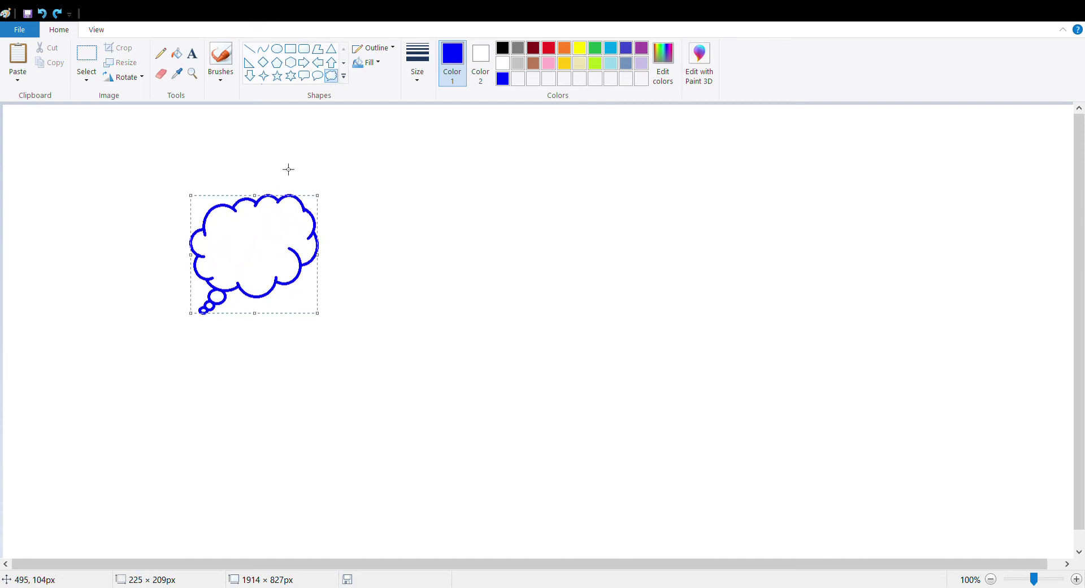
- Add a middle down arrow, a tall right oval speech bubble, and a tiny oval in the cloud
{"action": "left_click", "coordinate": [249, 76]}
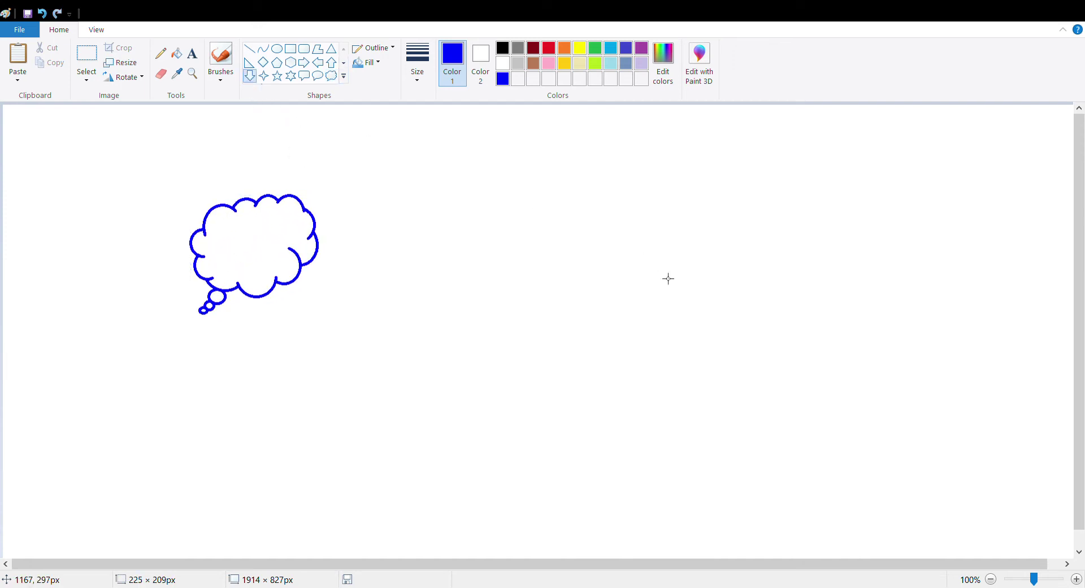
{"action": "left_click_drag", "start_coordinate": [656, 275], "coordinate": [556, 381]}
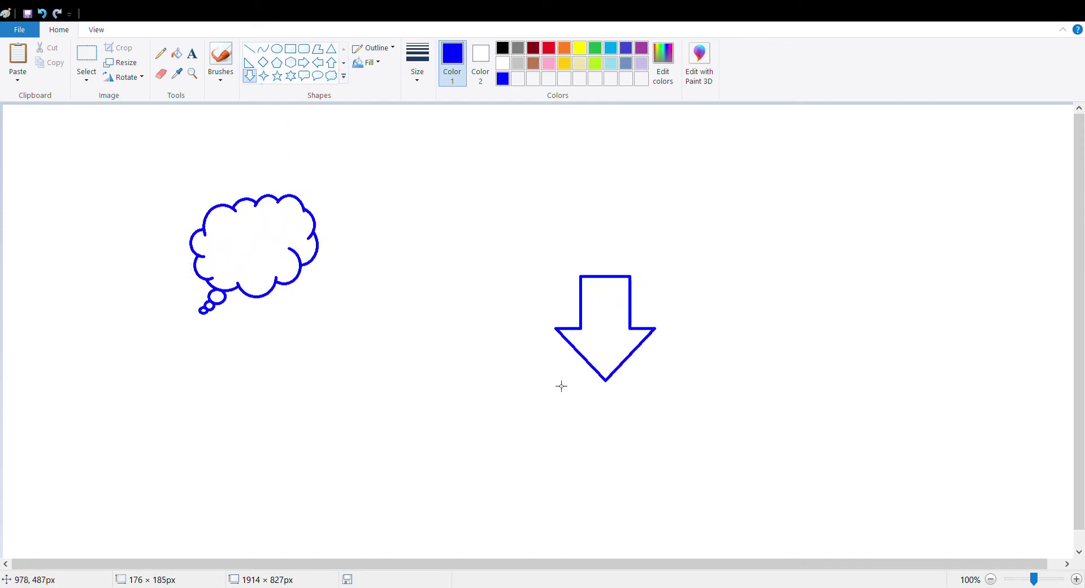
{"action": "left_click", "coordinate": [317, 76]}
{"action": "left_click_drag", "start_coordinate": [722, 190], "coordinate": [765, 337]}
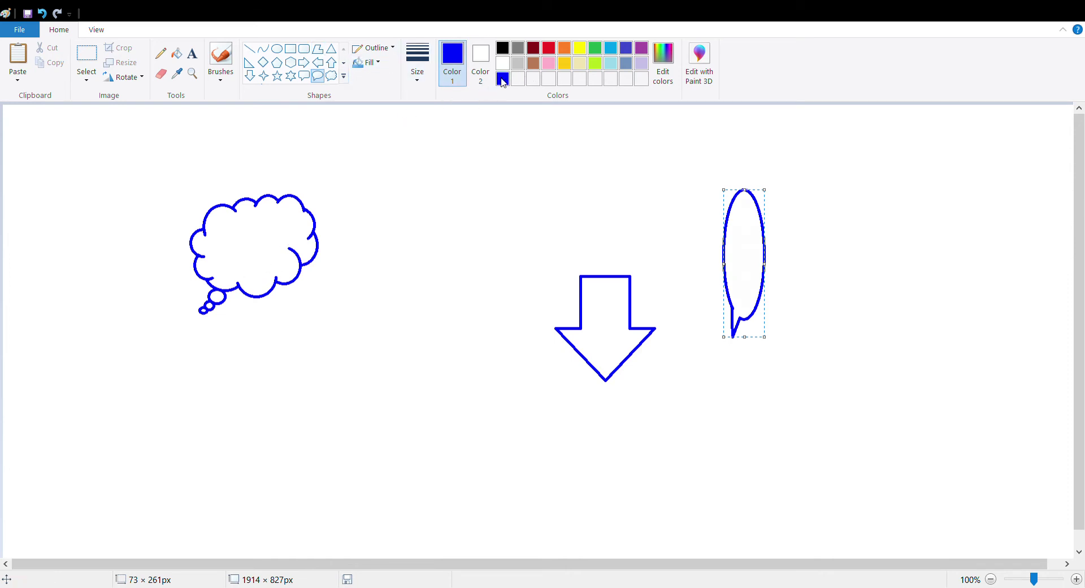
{"action": "left_click_drag", "start_coordinate": [240, 227], "coordinate": [239, 252]}
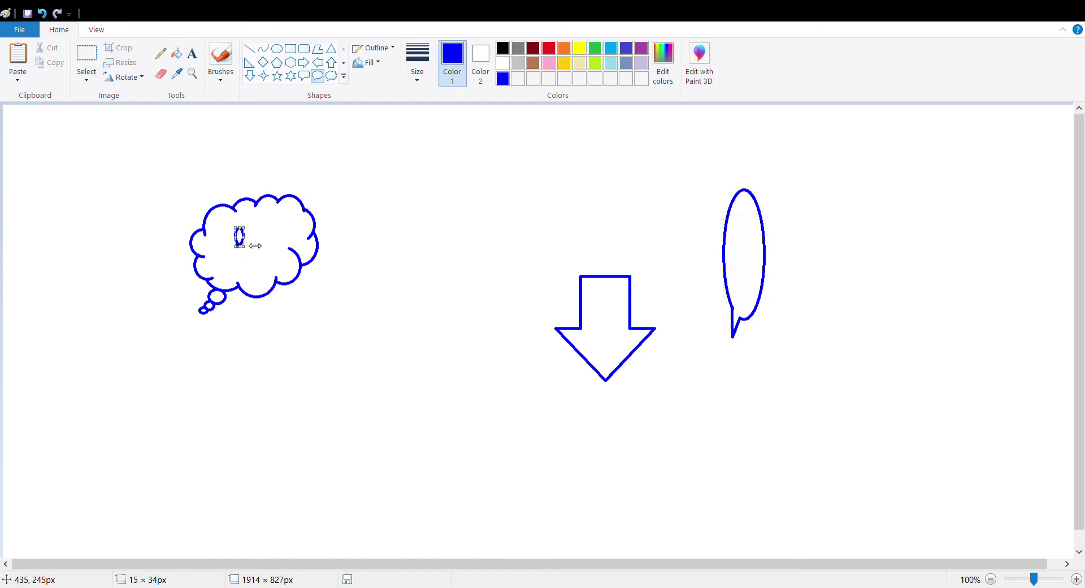
- Undo the tiny oval, then dab a gold brush dot near the cloud
{"action": "key", "text": "ctrl+z"}
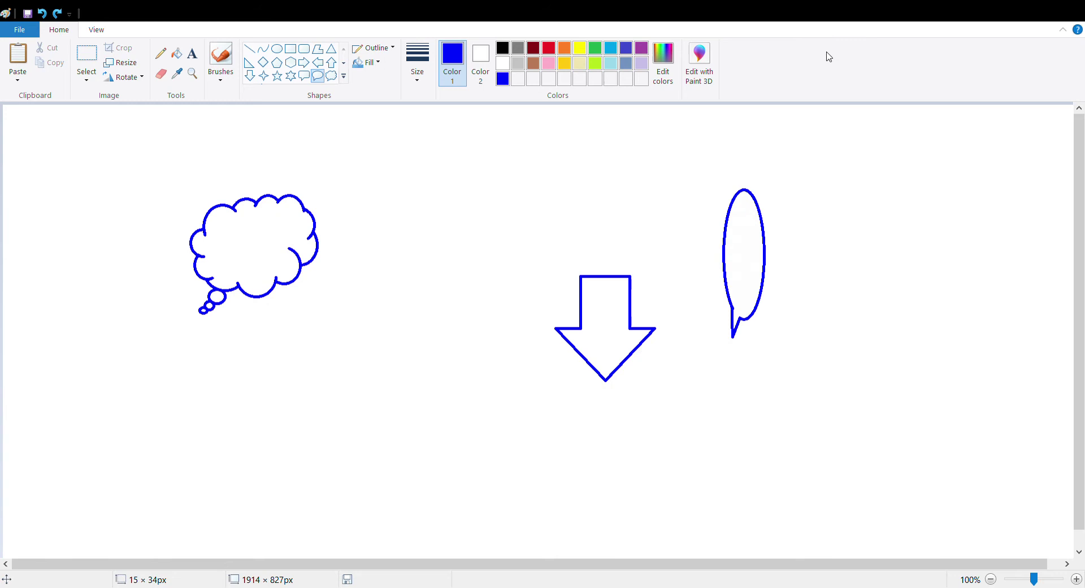
{"action": "left_click", "coordinate": [564, 63]}
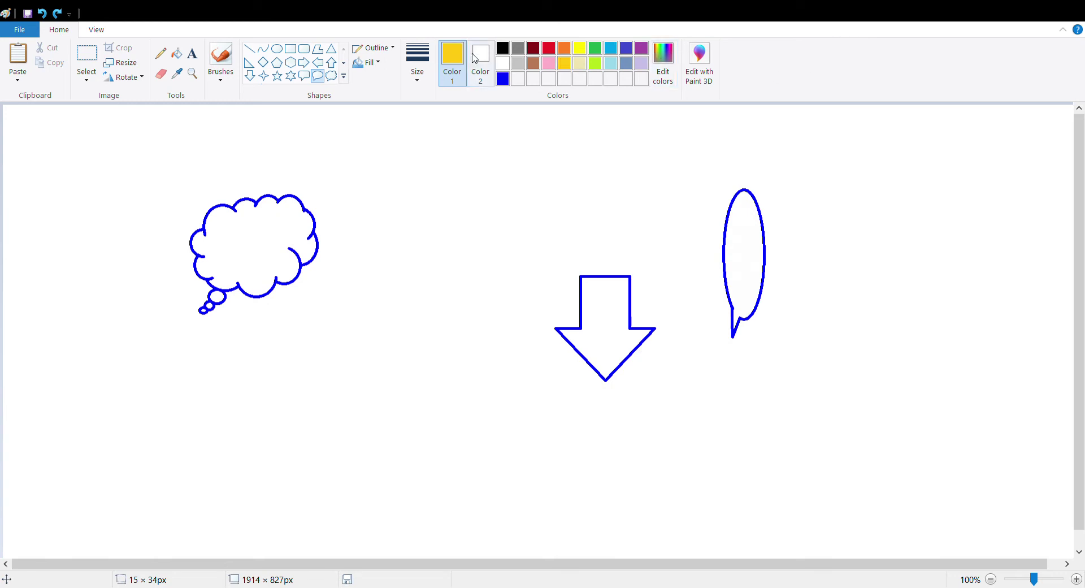
{"action": "left_click", "coordinate": [225, 64]}
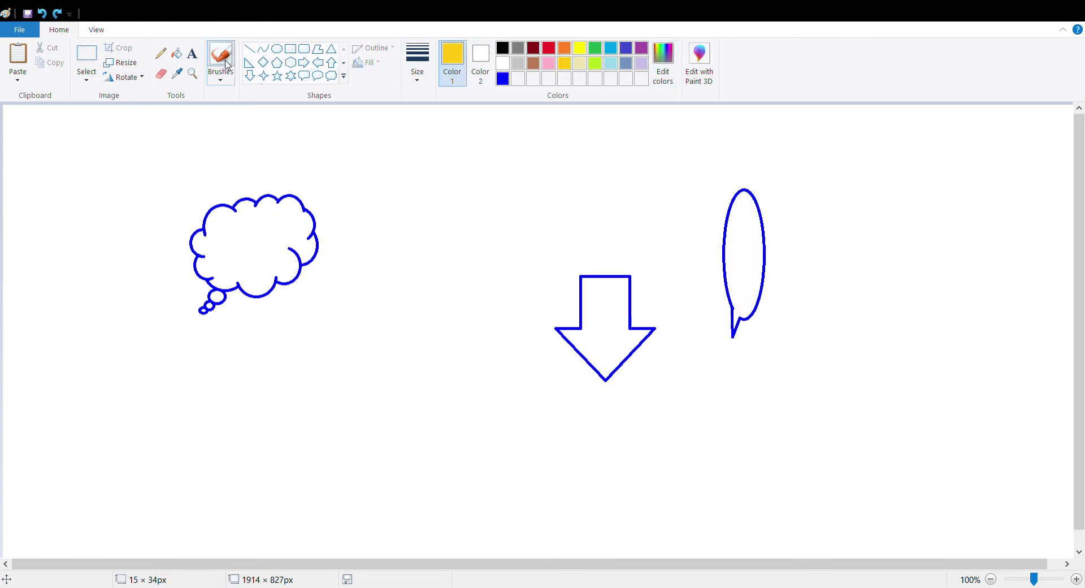
{"action": "left_click", "coordinate": [317, 200]}
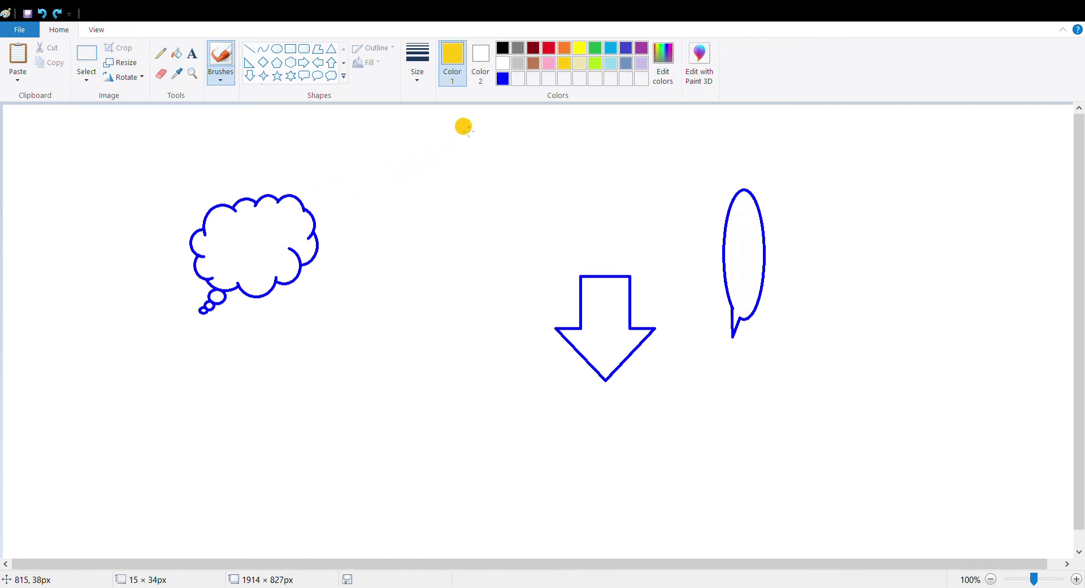
- Switch back to blue, undo two trial strokes inside the cloud, and dab a blue dot
{"action": "left_click", "coordinate": [503, 80]}
{"action": "mouse_move", "coordinate": [259, 246]}
{"action": "left_mouse_down"}
{"action": "mouse_move", "coordinate": [253, 272]}
{"action": "mouse_move", "coordinate": [285, 280]}
{"action": "mouse_move", "coordinate": [316, 234]}
{"action": "left_mouse_up"}
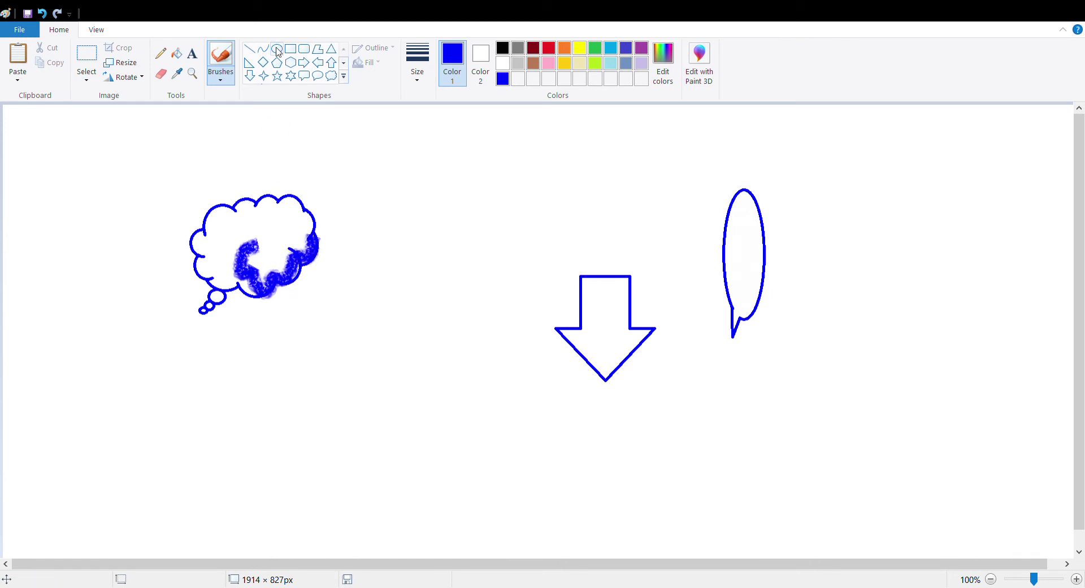
{"action": "key", "text": "ctrl+z"}
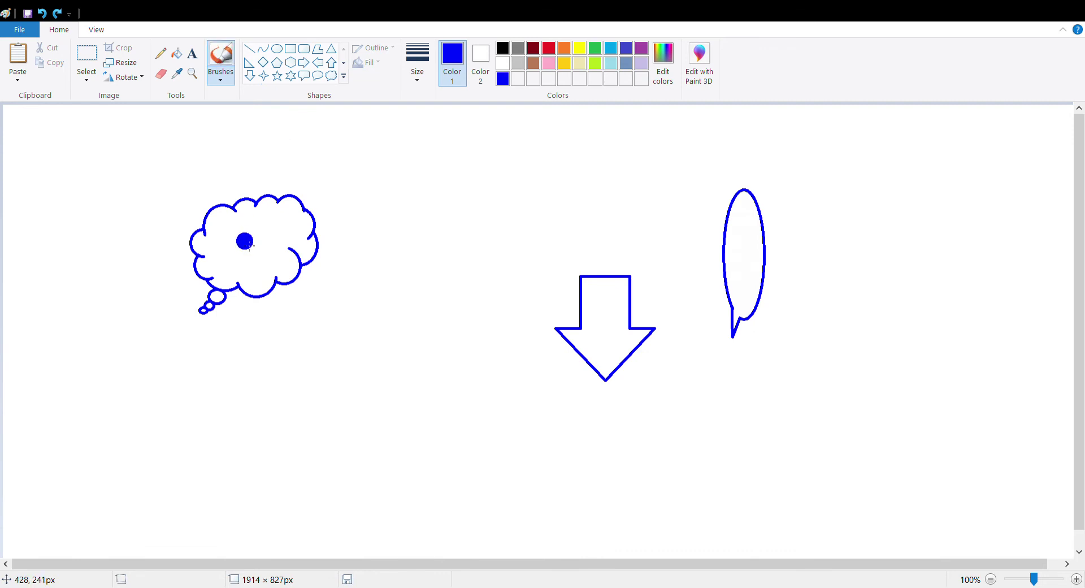
{"action": "mouse_move", "coordinate": [245, 239]}
{"action": "left_mouse_down"}
{"action": "mouse_move", "coordinate": [259, 296]}
{"action": "mouse_move", "coordinate": [272, 292]}
{"action": "mouse_move", "coordinate": [269, 269]}
{"action": "mouse_move", "coordinate": [255, 280]}
{"action": "left_mouse_up"}
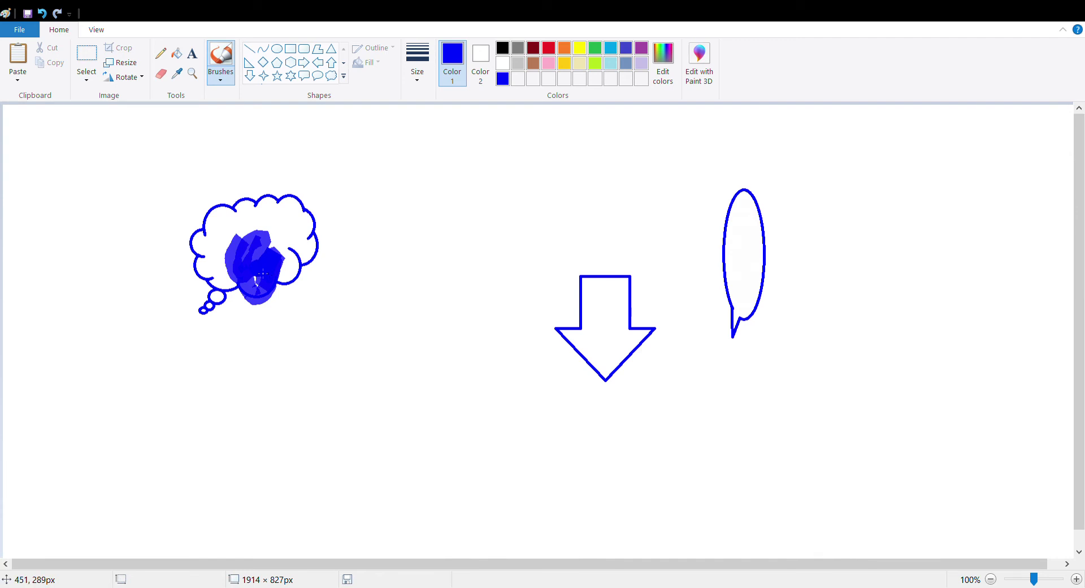
{"action": "key", "text": "ctrl+z"}
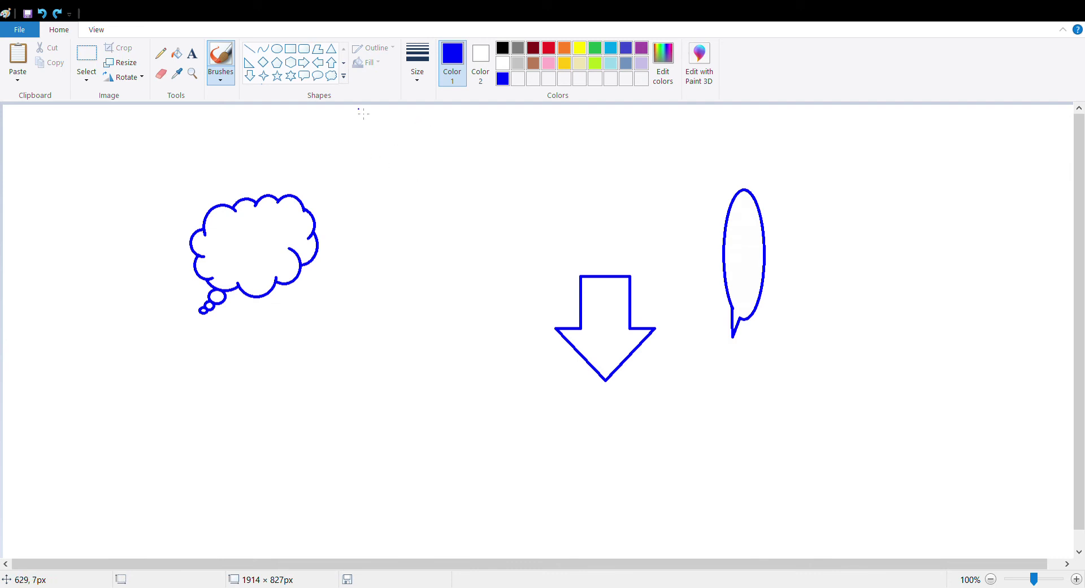
{"action": "left_click", "coordinate": [444, 189]}
- Scribble blue over the cloud, arrow and speech bubble, then add a large cyan centre scribble
{"action": "left_click_drag", "start_coordinate": [269, 244], "coordinate": [267, 292]}
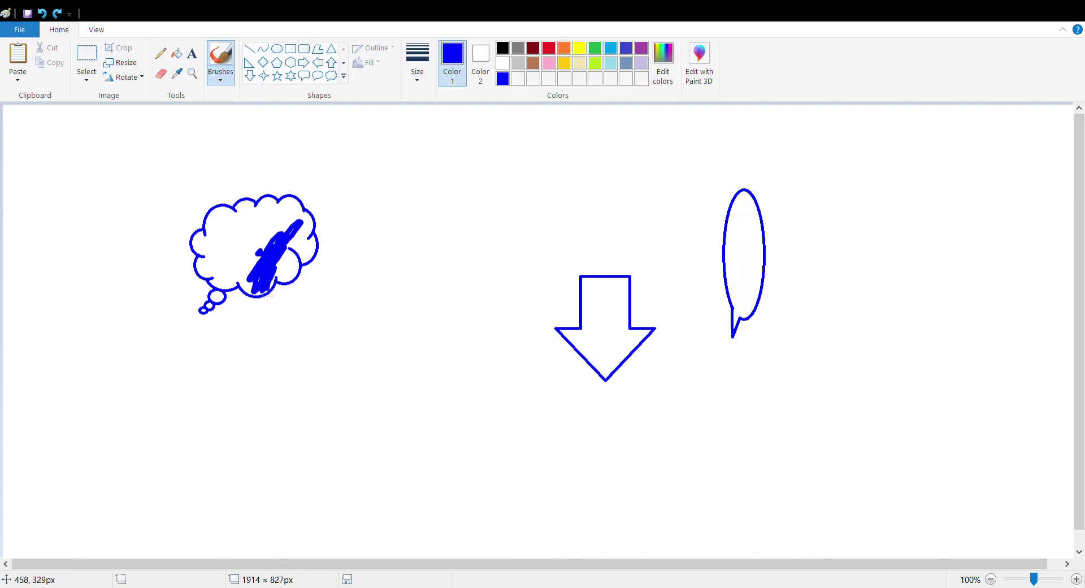
{"action": "mouse_move", "coordinate": [247, 288]}
{"action": "left_mouse_down"}
{"action": "mouse_move", "coordinate": [229, 254]}
{"action": "mouse_move", "coordinate": [236, 228]}
{"action": "mouse_move", "coordinate": [246, 254]}
{"action": "mouse_move", "coordinate": [240, 201]}
{"action": "mouse_move", "coordinate": [208, 254]}
{"action": "mouse_move", "coordinate": [216, 220]}
{"action": "mouse_move", "coordinate": [272, 254]}
{"action": "mouse_move", "coordinate": [331, 178]}
{"action": "mouse_move", "coordinate": [259, 321]}
{"action": "mouse_move", "coordinate": [330, 250]}
{"action": "left_mouse_up"}
{"action": "mouse_move", "coordinate": [597, 330]}
{"action": "left_mouse_down"}
{"action": "mouse_move", "coordinate": [560, 347]}
{"action": "mouse_move", "coordinate": [628, 322]}
{"action": "mouse_move", "coordinate": [640, 301]}
{"action": "left_mouse_up"}
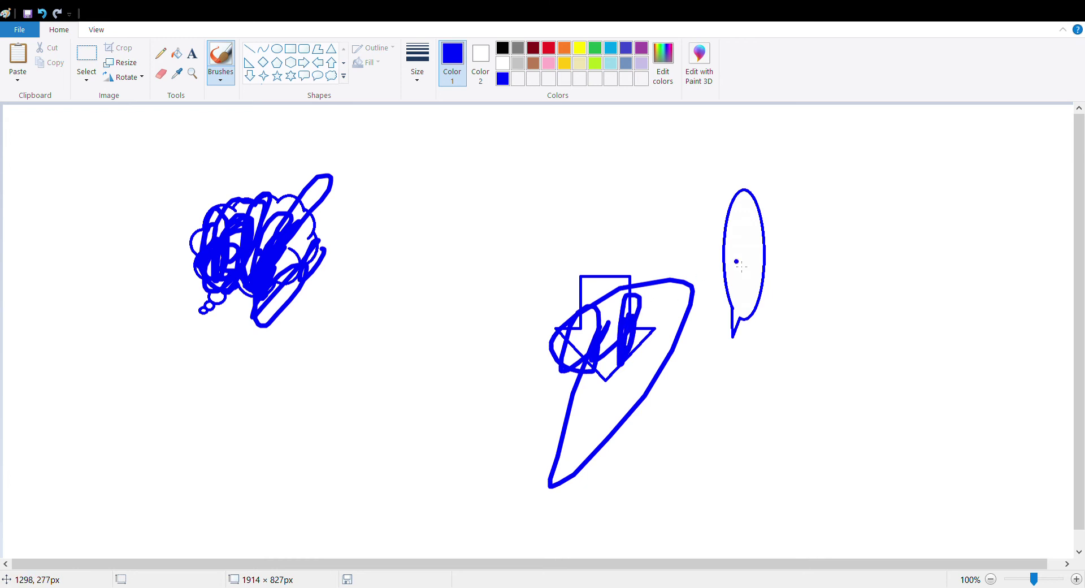
{"action": "mouse_move", "coordinate": [737, 263]}
{"action": "left_mouse_down"}
{"action": "mouse_move", "coordinate": [758, 180]}
{"action": "mouse_move", "coordinate": [717, 313]}
{"action": "left_mouse_up"}
{"action": "mouse_move", "coordinate": [717, 313]}
{"action": "left_mouse_down"}
{"action": "mouse_move", "coordinate": [746, 360]}
{"action": "mouse_move", "coordinate": [778, 272]}
{"action": "left_mouse_up"}
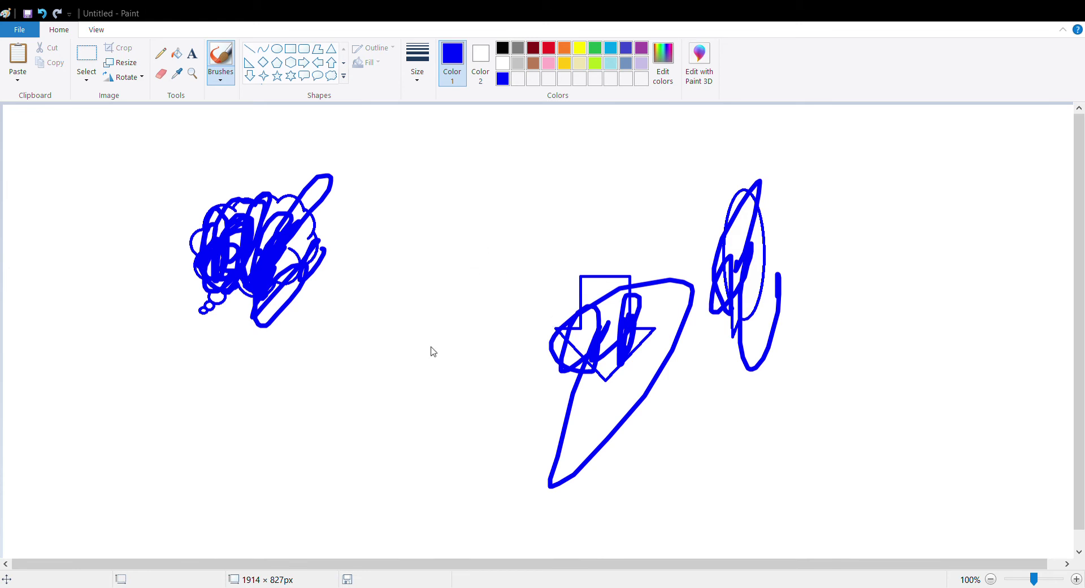
{"action": "mouse_move", "coordinate": [449, 356]}
{"action": "left_mouse_down"}
{"action": "mouse_move", "coordinate": [500, 507]}
{"action": "mouse_move", "coordinate": [487, 420]}
{"action": "left_mouse_up"}
- Add cyan 'Hi!' text at size 72 and move it above the speech bubble
{"action": "left_click", "coordinate": [191, 55]}
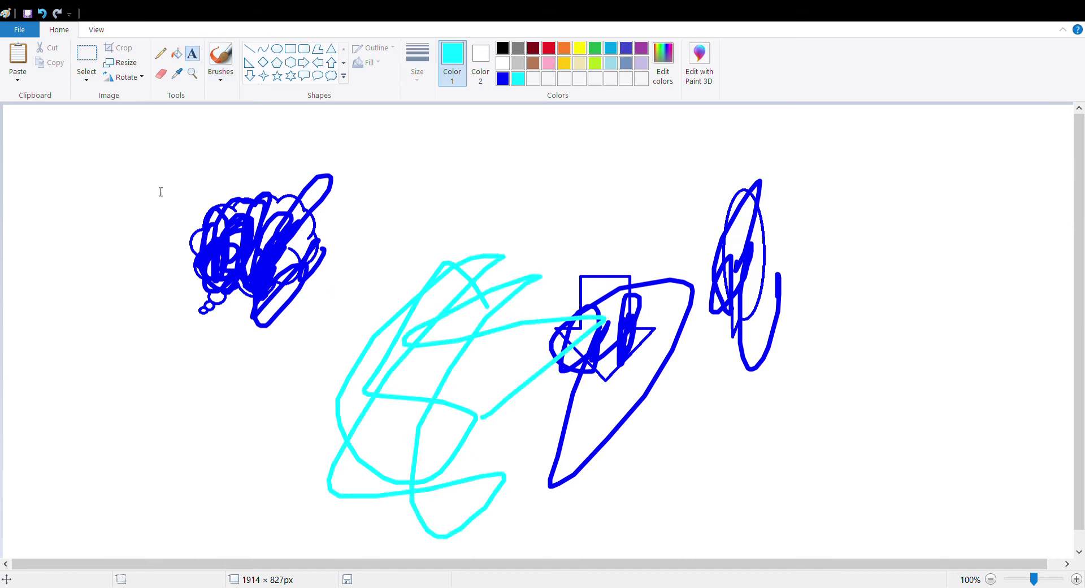
{"action": "left_click", "coordinate": [144, 193]}
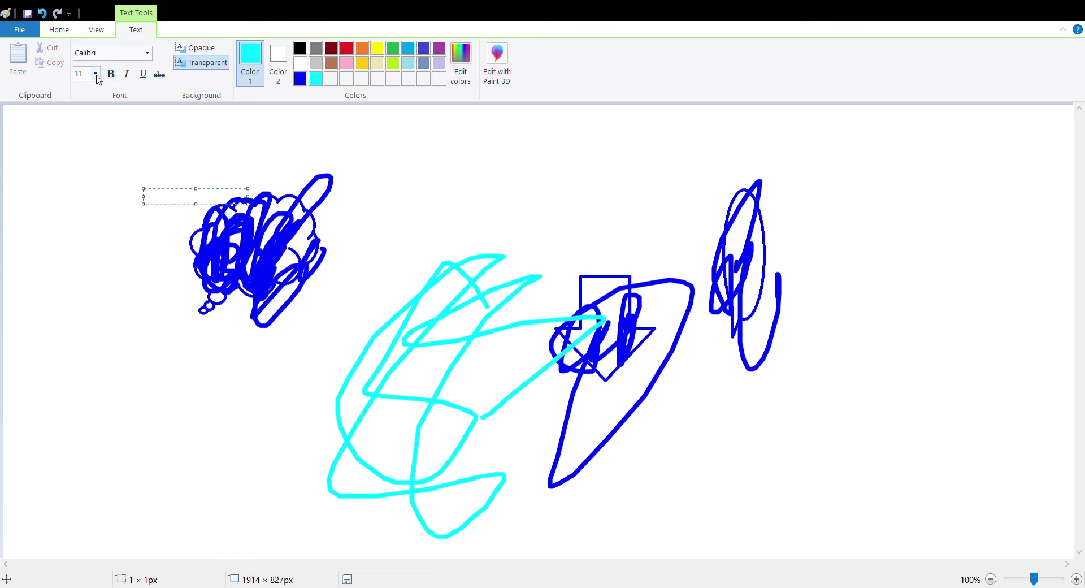
{"action": "left_click", "coordinate": [79, 73]}
{"action": "type", "text": "72"}
{"action": "type", "text": "Hi"}
{"action": "type", "text": "!"}
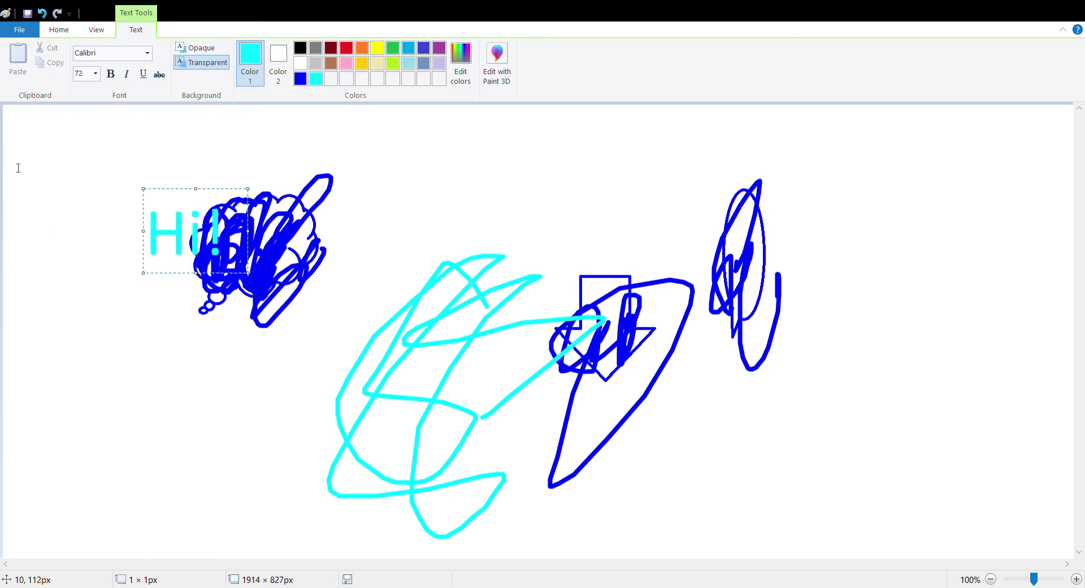
{"action": "left_click_drag", "start_coordinate": [221, 195], "coordinate": [743, 108]}
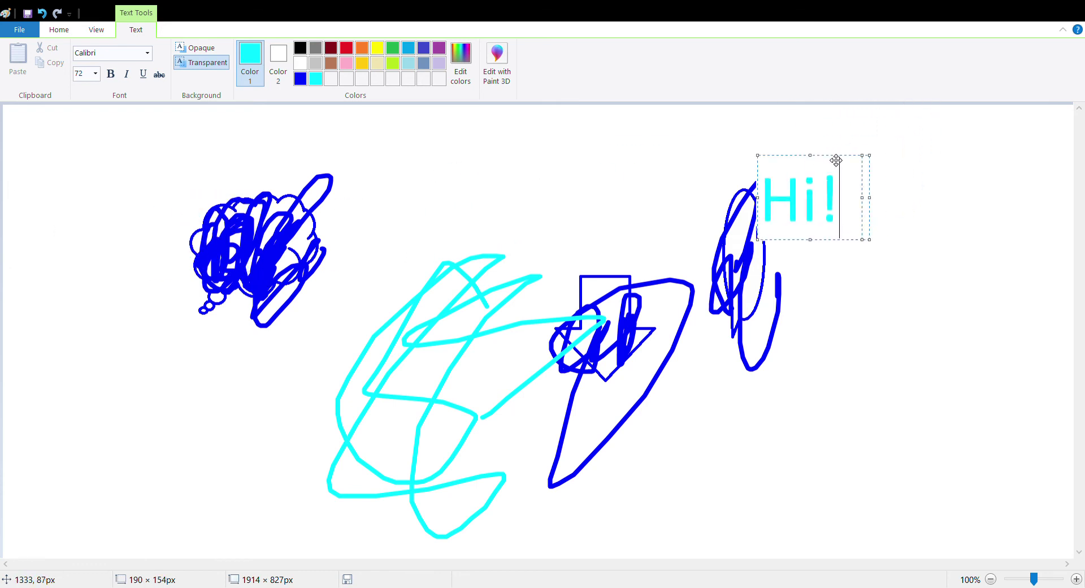
{"action": "left_click", "coordinate": [873, 220]}
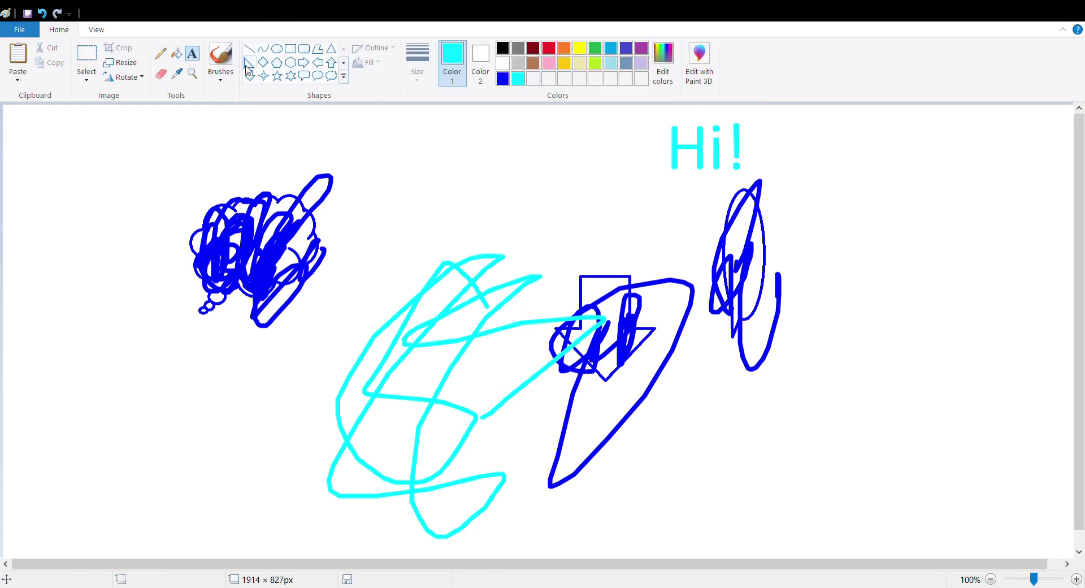
- Type 'Welcome to TechTutorial!' in a new text box, fix typos, and move it lower left
{"action": "left_click", "coordinate": [163, 197]}
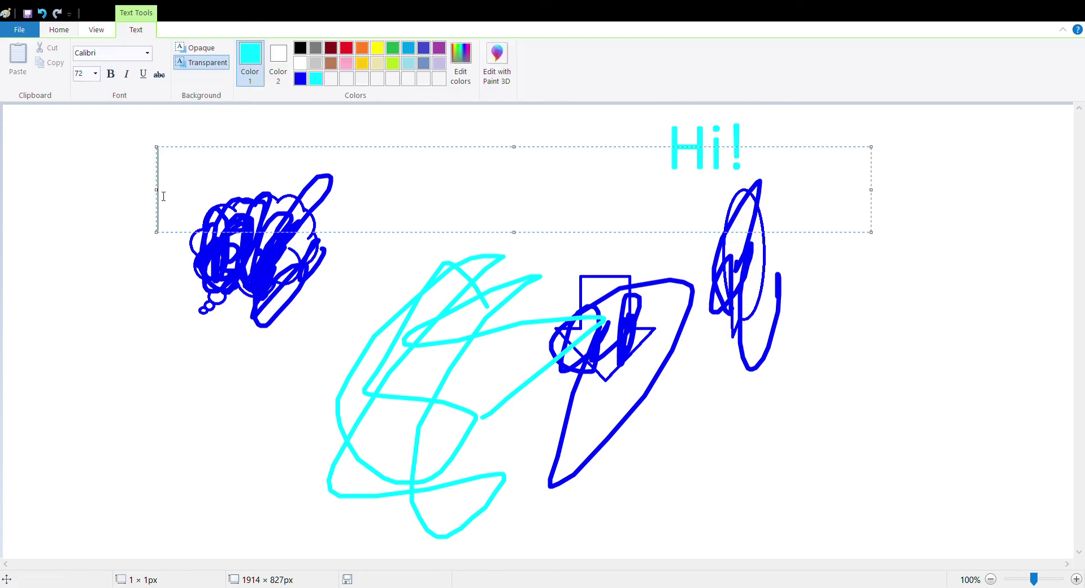
{"action": "type", "text": "W"}
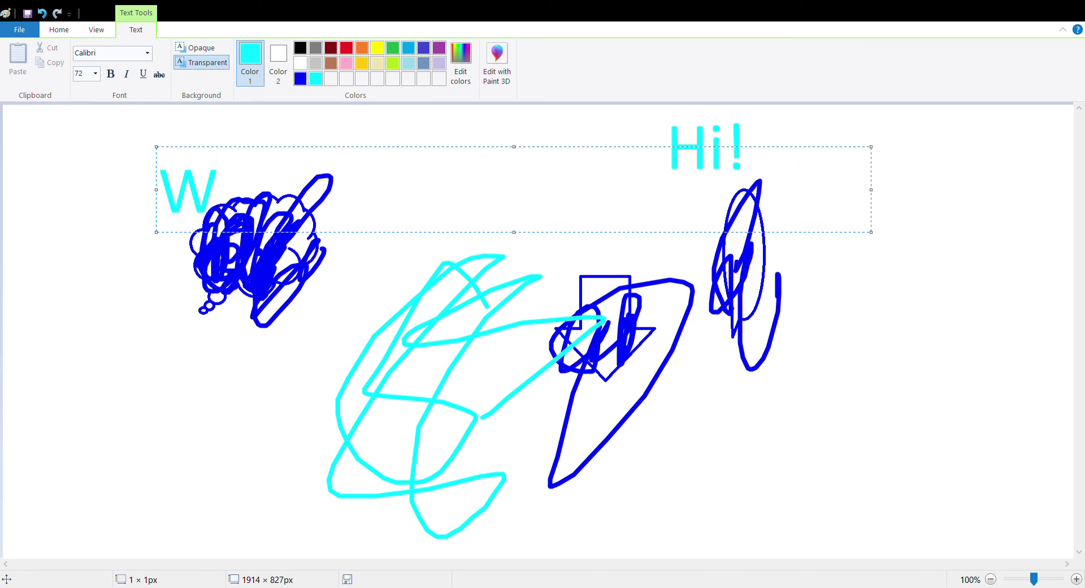
{"action": "key", "text": "BackSpace"}
{"action": "type", "text": "Welcomd"}
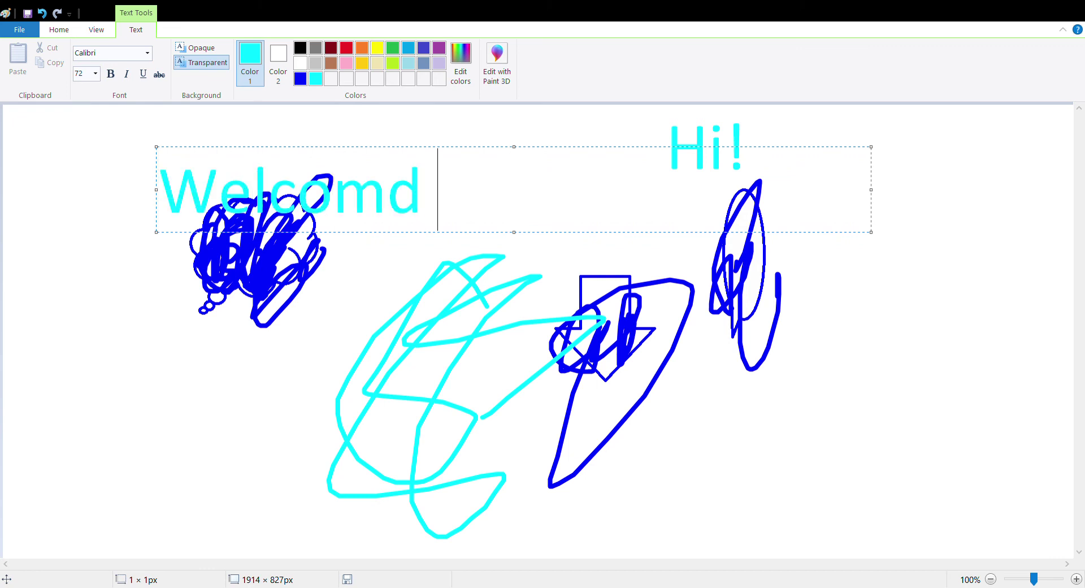
{"action": "key", "text": "BackSpace"}
{"action": "key", "text": "BackSpace"}
{"action": "key", "text": "BackSpace"}
{"action": "key", "text": "BackSpace"}
{"action": "key", "text": "BackSpace"}
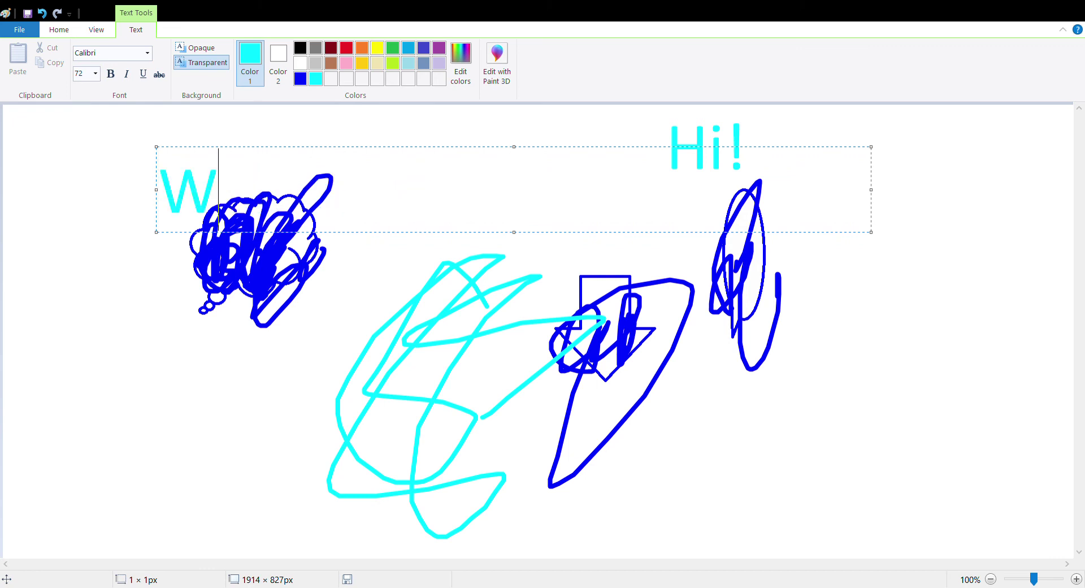
{"action": "key", "text": "BackSpace"}
{"action": "key", "text": "BackSpace"}
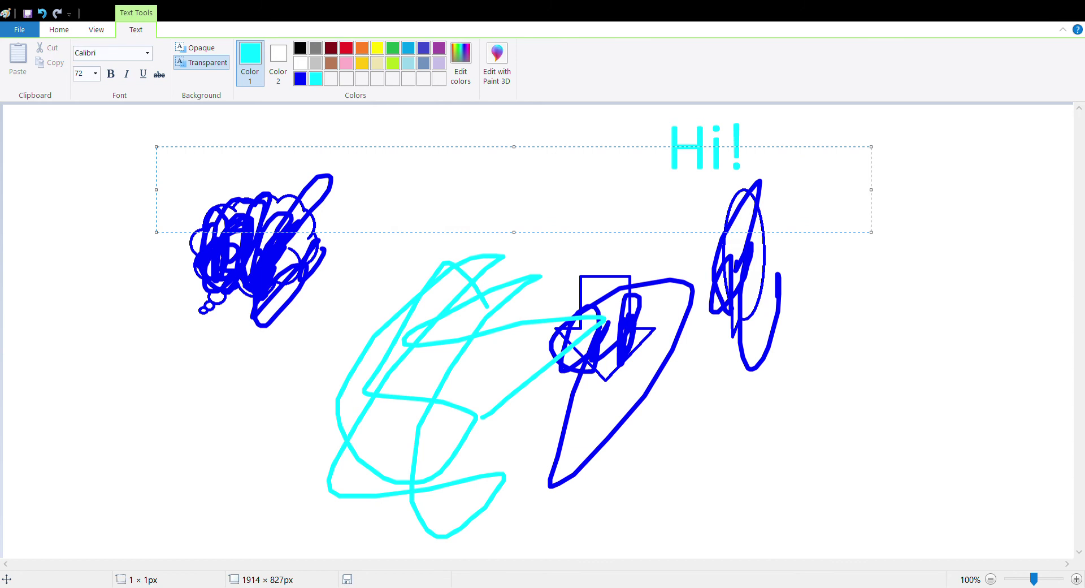
{"action": "type", "text": "TechT"}
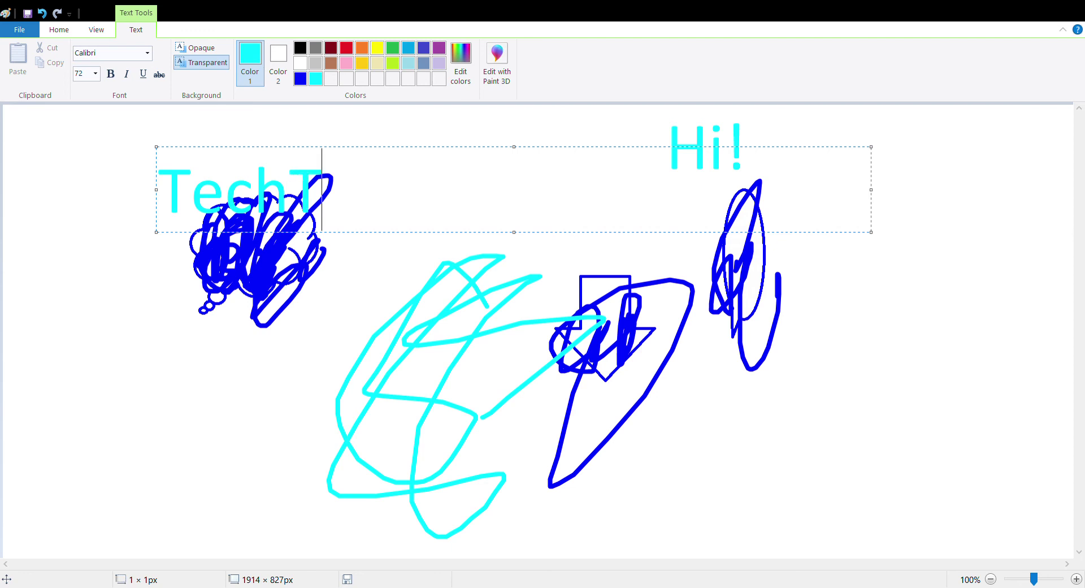
{"action": "type", "text": "utorials"}
{"action": "key", "text": "BackSpace"}
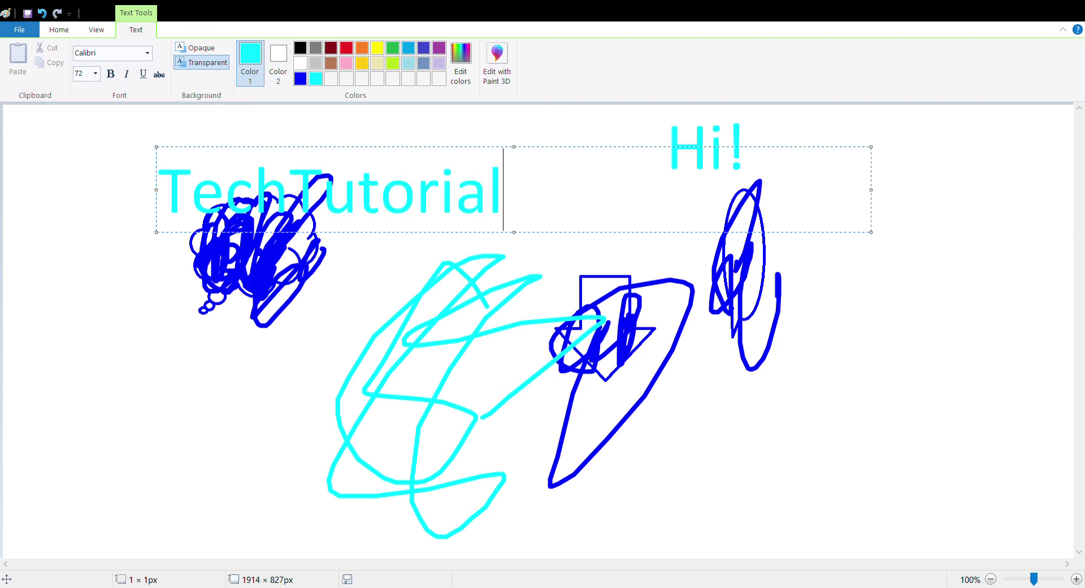
{"action": "key", "text": "BackSpace"}
{"action": "key", "text": "BackSpace"}
{"action": "key", "text": "BackSpace"}
{"action": "key", "text": "BackSpace"}
{"action": "key", "text": "BackSpace"}
{"action": "key", "text": "BackSpace"}
{"action": "type", "text": "Wel"}
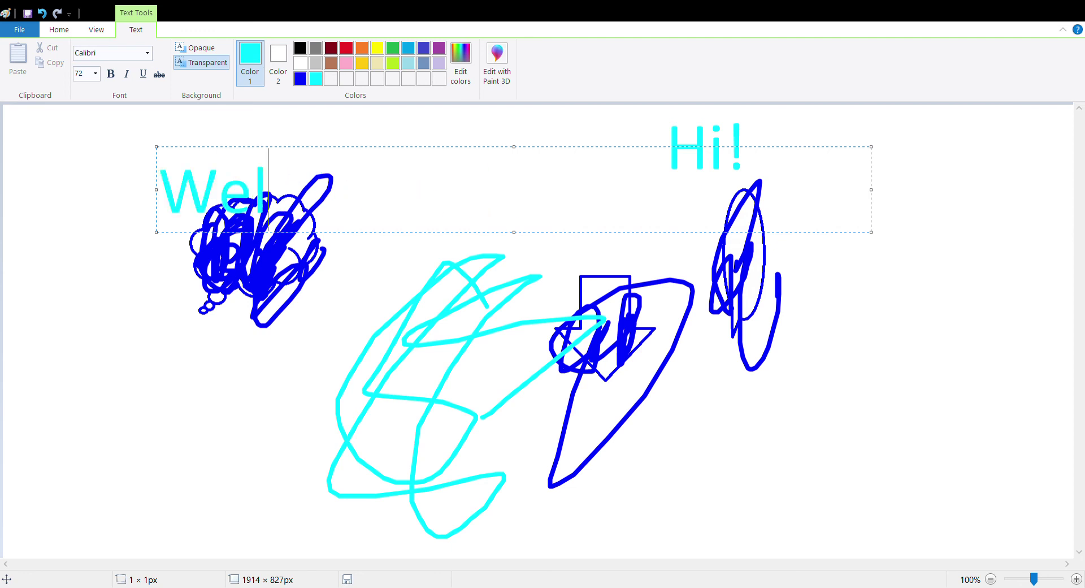
{"action": "type", "text": "come to "}
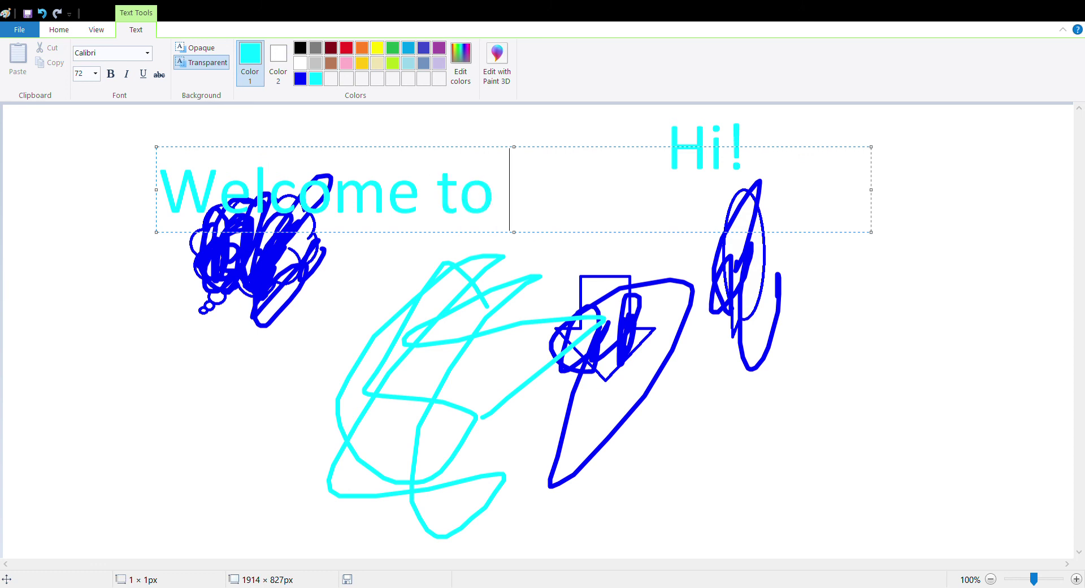
{"action": "type", "text": "TechT"}
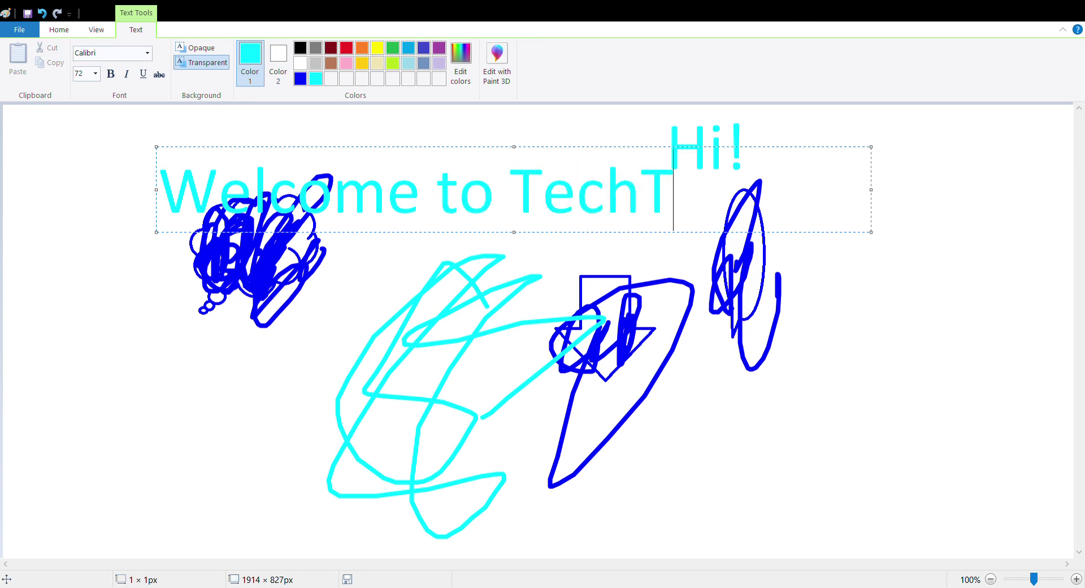
{"action": "type", "text": "utorials"}
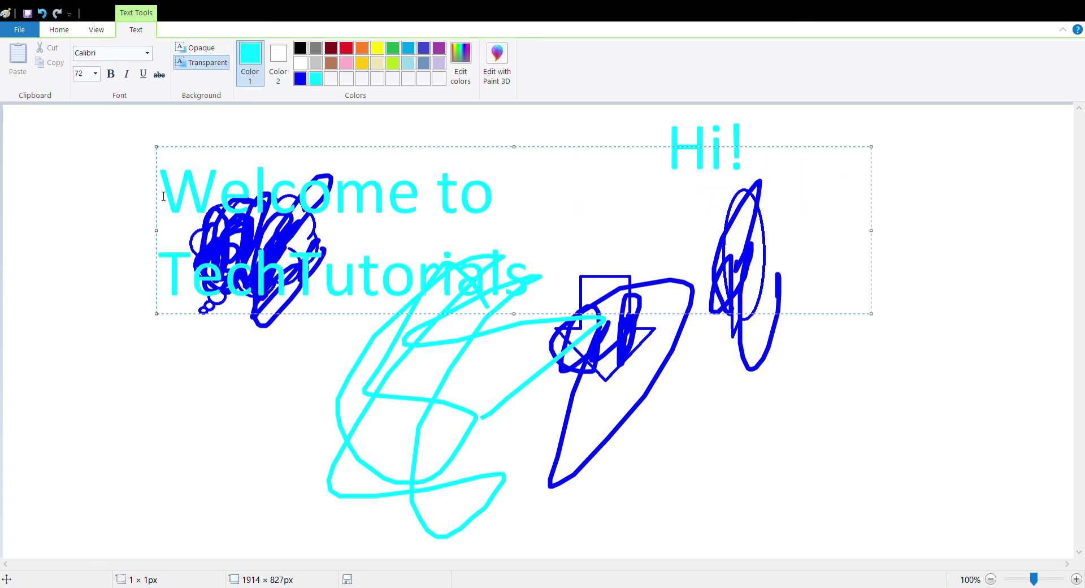
{"action": "key", "text": "BackSpace"}
{"action": "type", "text": "!"}
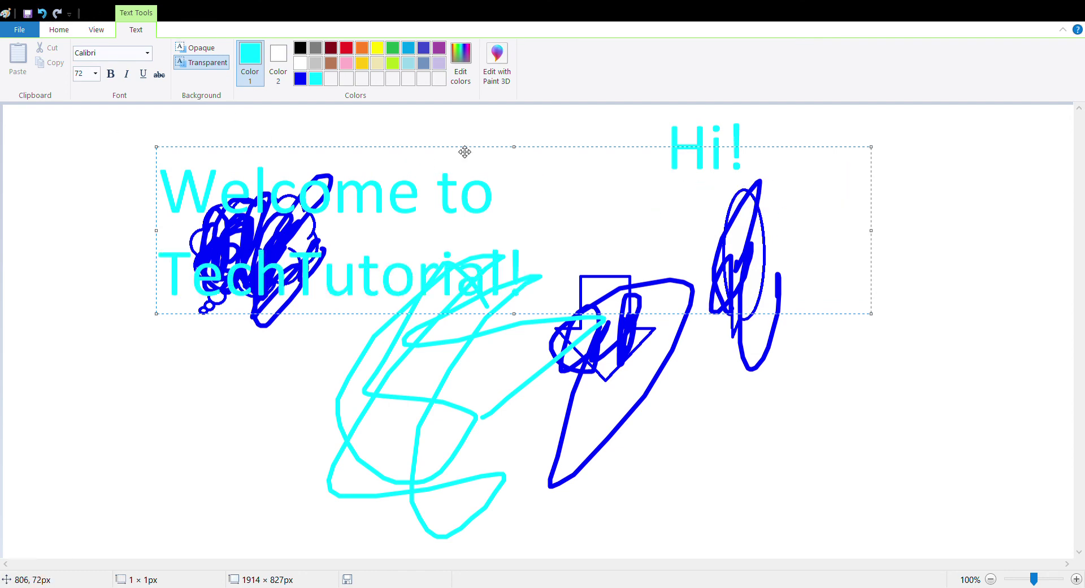
{"action": "mouse_move", "coordinate": [462, 153]}
{"action": "left_mouse_down"}
{"action": "mouse_move", "coordinate": [421, 188]}
{"action": "mouse_move", "coordinate": [322, 354]}
{"action": "left_mouse_up"}
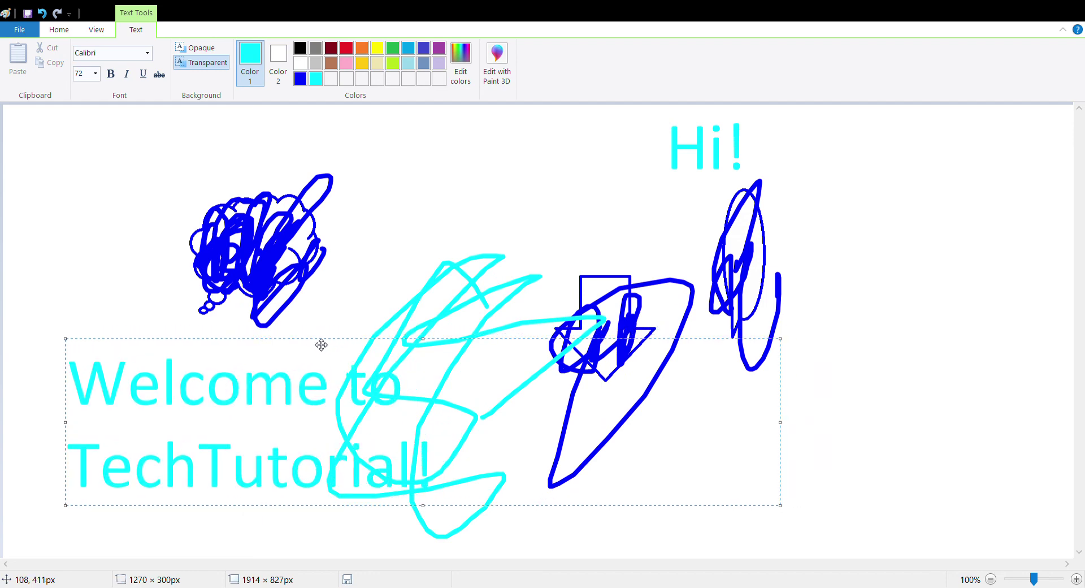
- Switch the text background to opaque, back to transparent, and choose Baskerville Old Face
{"action": "left_click", "coordinate": [201, 48]}
{"action": "left_click", "coordinate": [207, 62]}
{"action": "left_click", "coordinate": [148, 53]}
{"action": "left_click", "coordinate": [110, 68]}
- Add 'Paint' over the thought bubble and dismiss the extra empty text boxes
{"action": "left_click", "coordinate": [128, 241]}
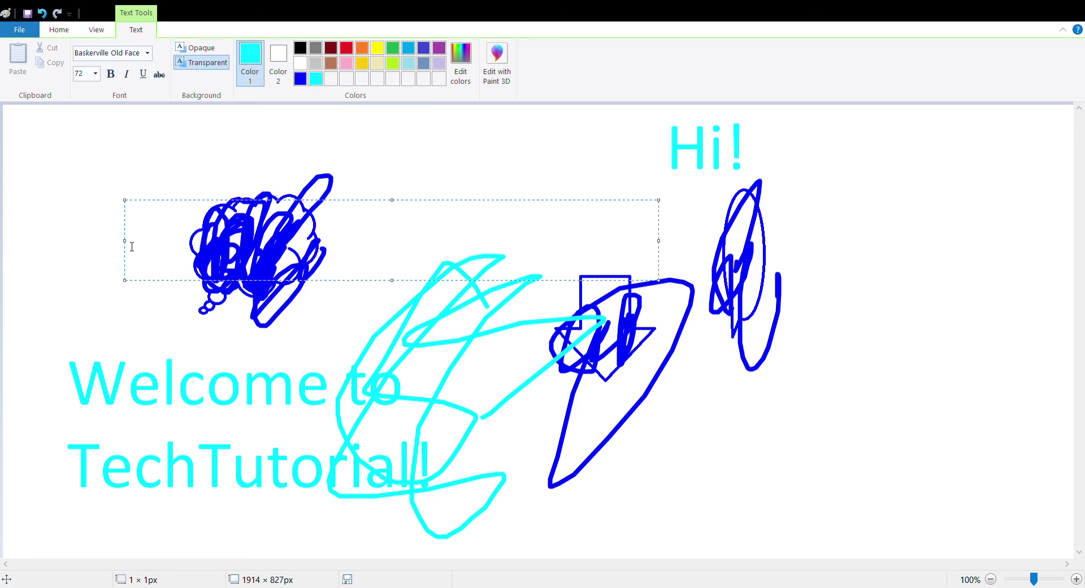
{"action": "key", "text": "ctrl+a"}
{"action": "type", "text": "Paint"}
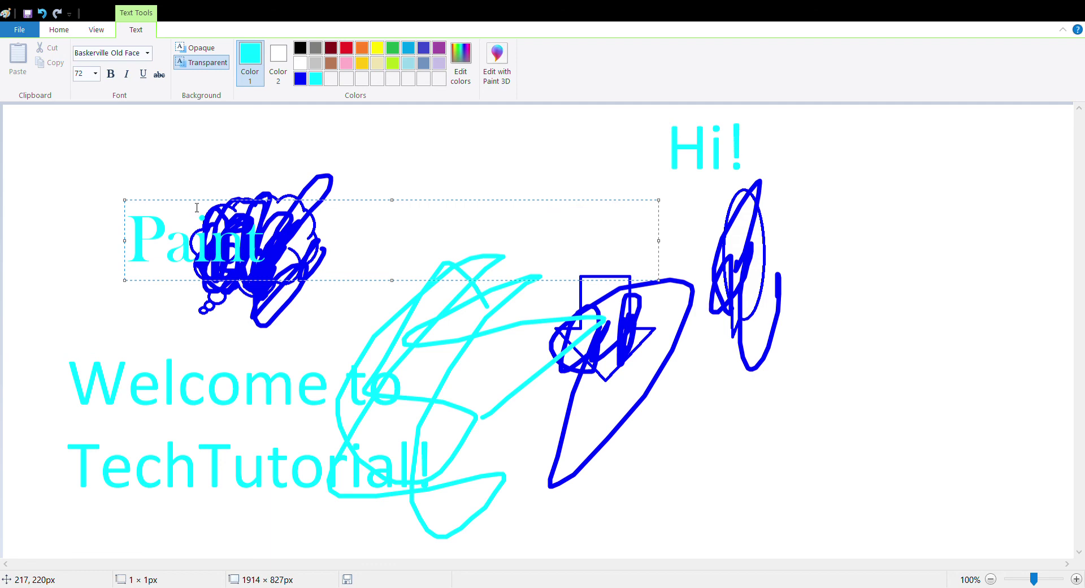
{"action": "left_click_drag", "start_coordinate": [129, 129], "coordinate": [663, 209]}
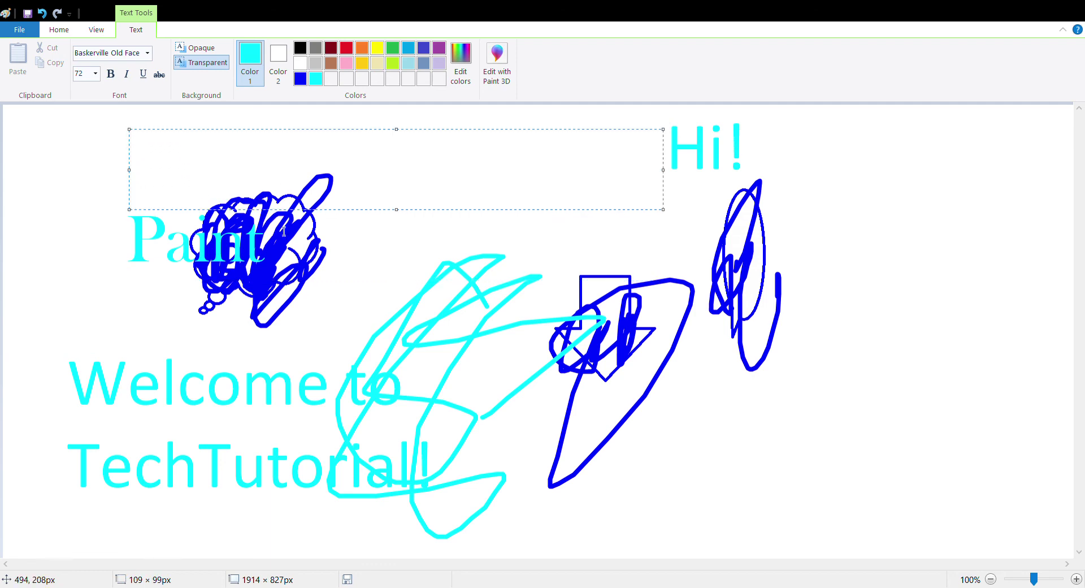
{"action": "left_click", "coordinate": [169, 237]}
{"action": "left_click_drag", "start_coordinate": [163, 195], "coordinate": [165, 196]}
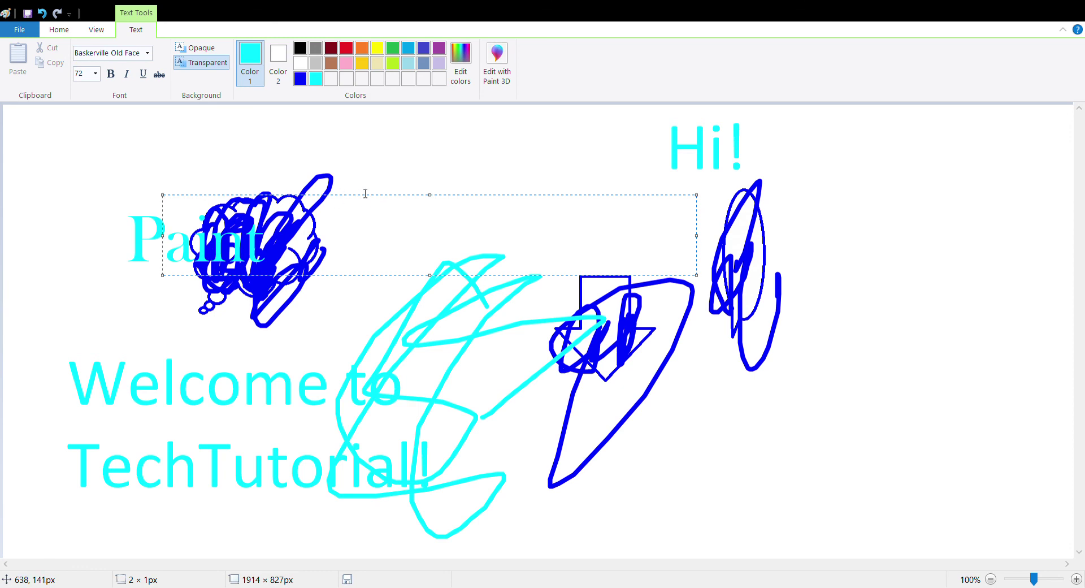
{"action": "left_click", "coordinate": [424, 178]}
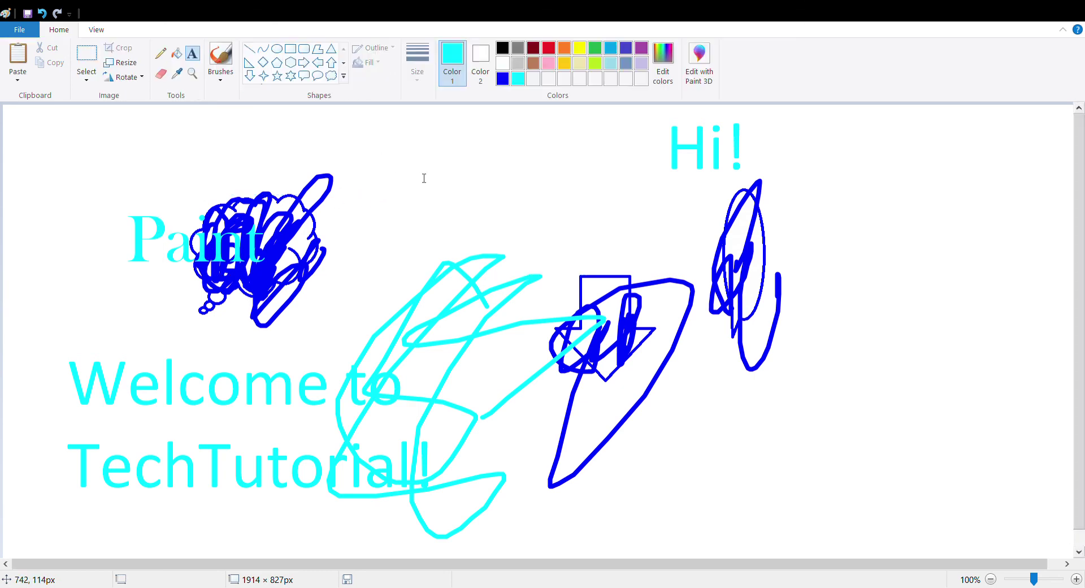